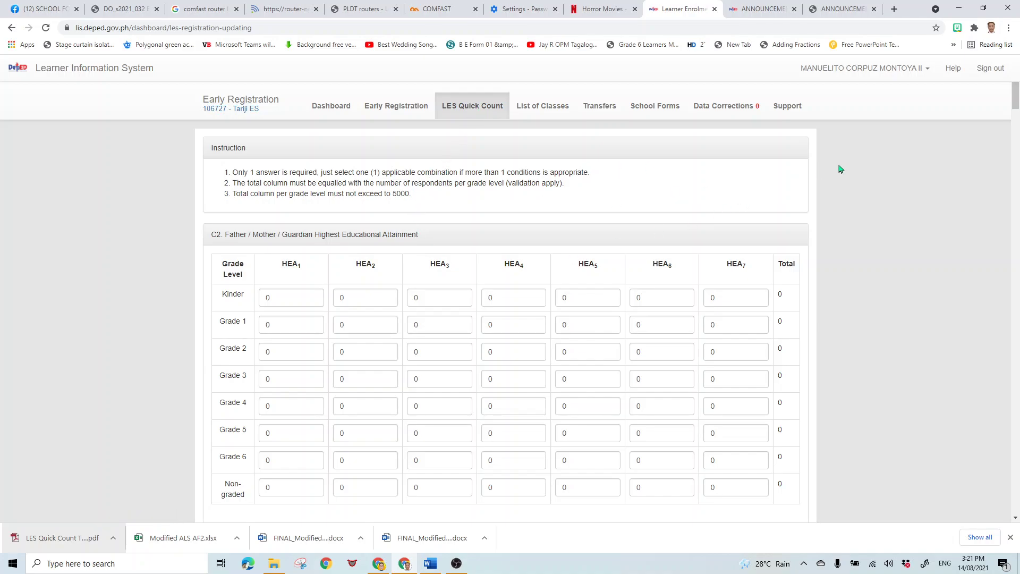
In the C2 educational attainment table, set the Kinder row to 2 for HEA1, 4 for HEA4 and 4 for HEA5.
mouse_move(1016, 90)
mouse_down()
mouse_move(1016, 508)
mouse_move(1016, 95)
mouse_up()
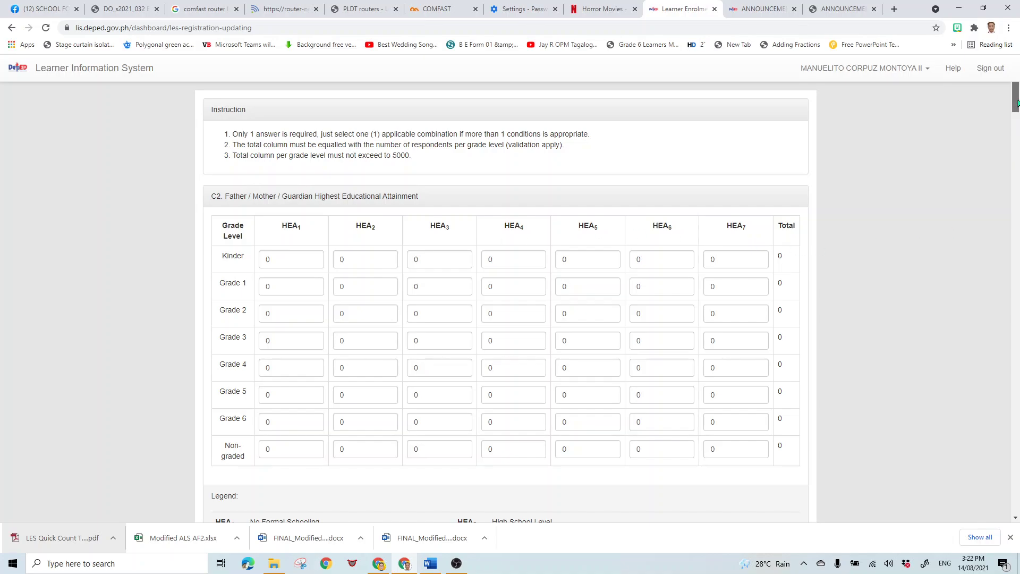
scroll(1016, 118, down, 2)
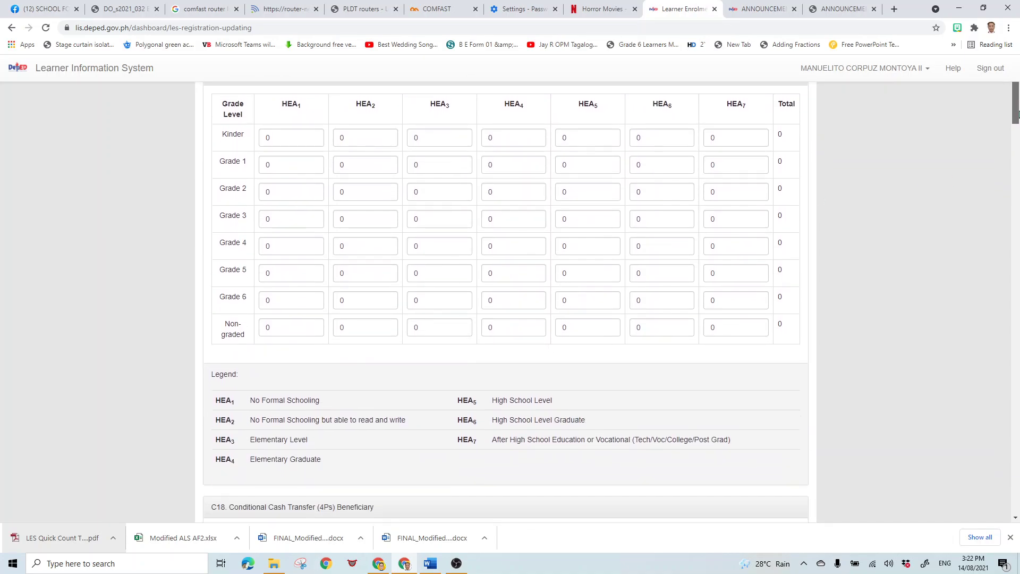
scroll(1017, 114, up, 1)
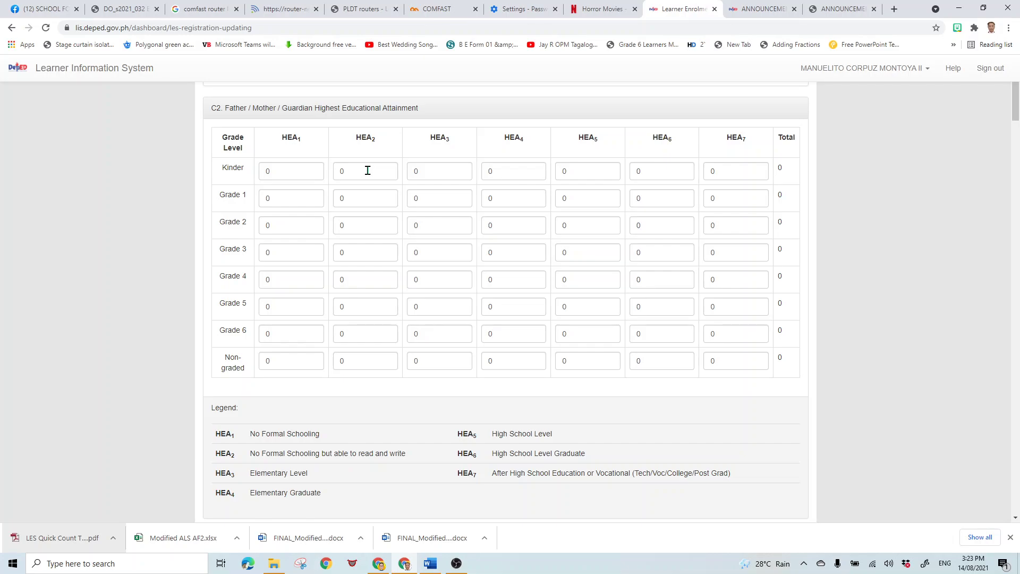
click(314, 168)
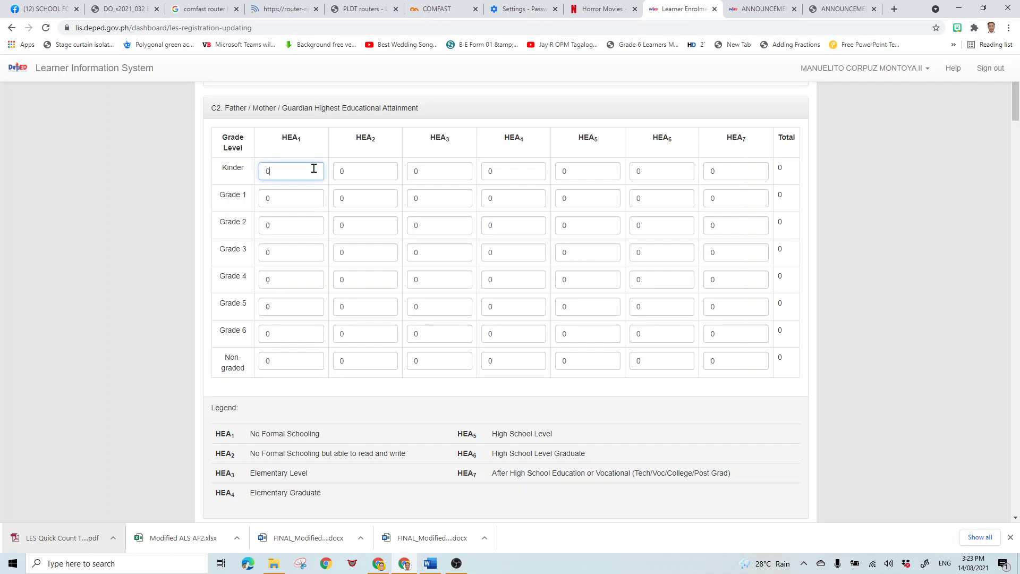
text(2)
click(513, 169)
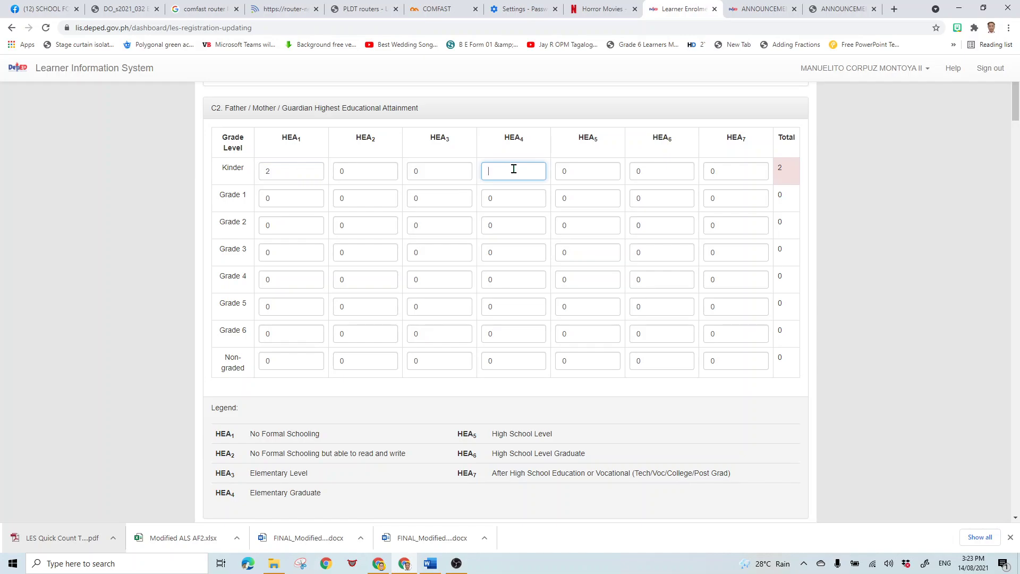
text(4)
click(582, 214)
click(590, 169)
text(4)
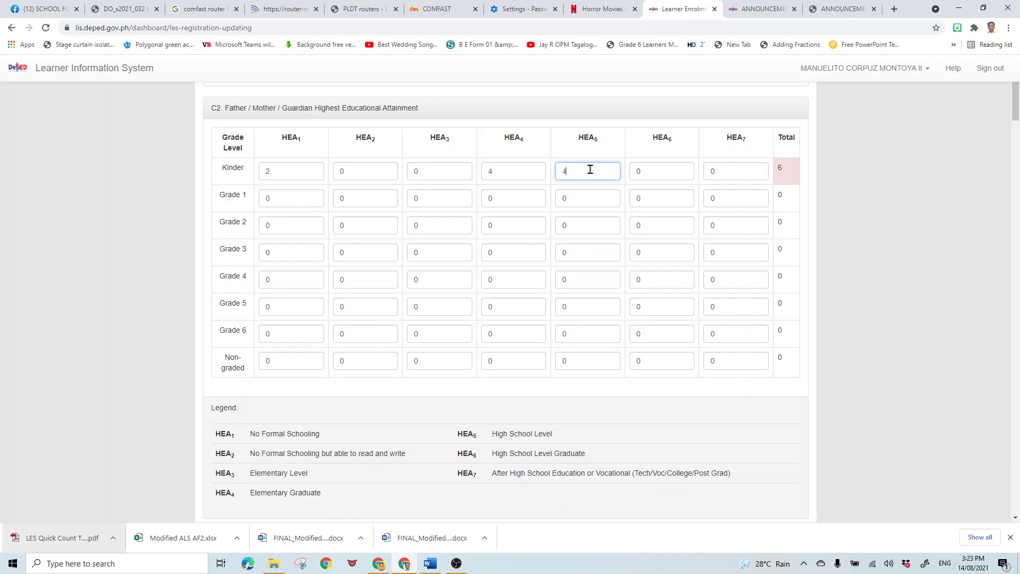
click(596, 199)
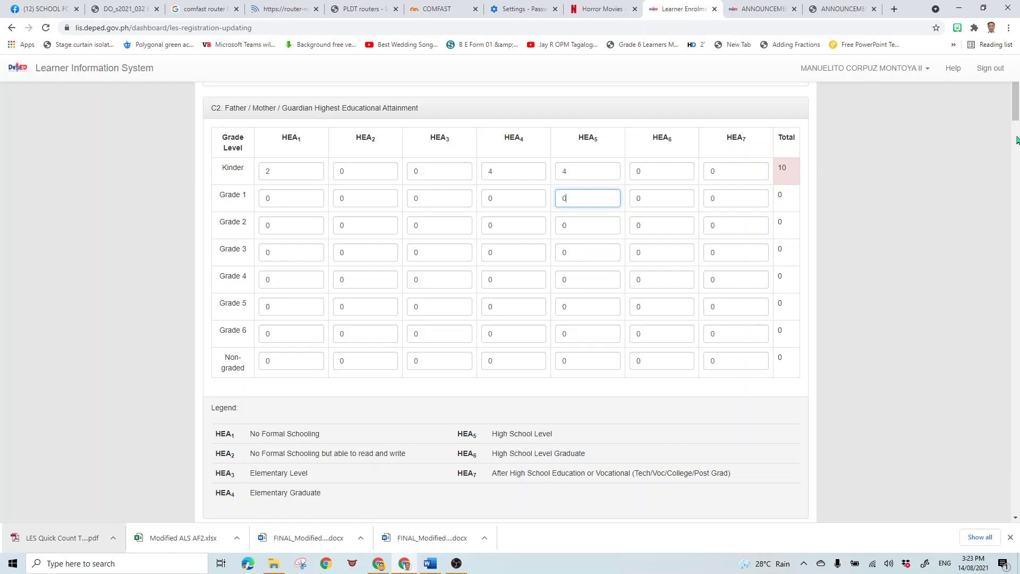
Look through the form's other sections, including D3, D4, D6 and D7, and return to the C2 table's Kinder total.
drag(1016, 102, 1016, 299)
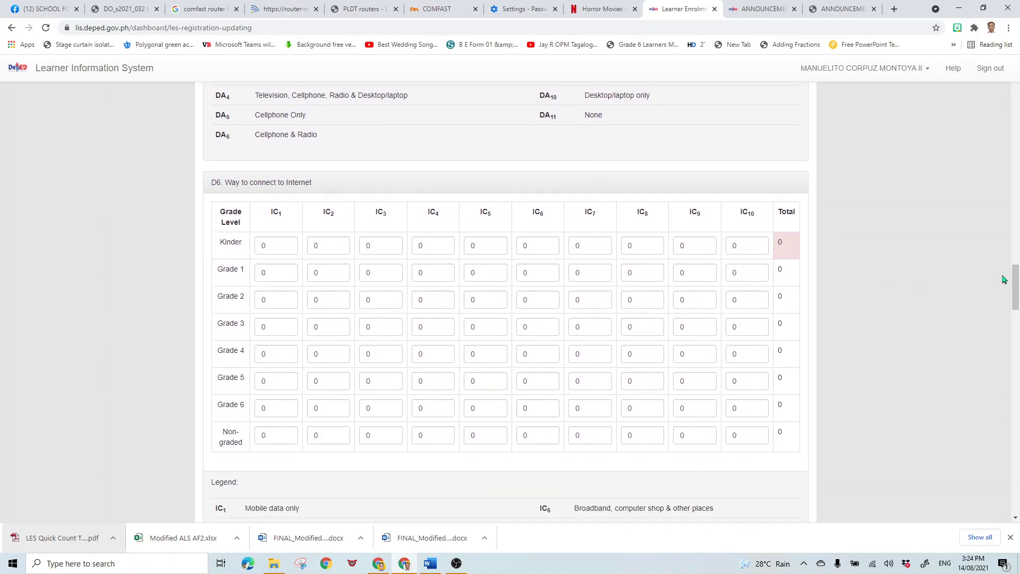
drag(1017, 289, 1017, 332)
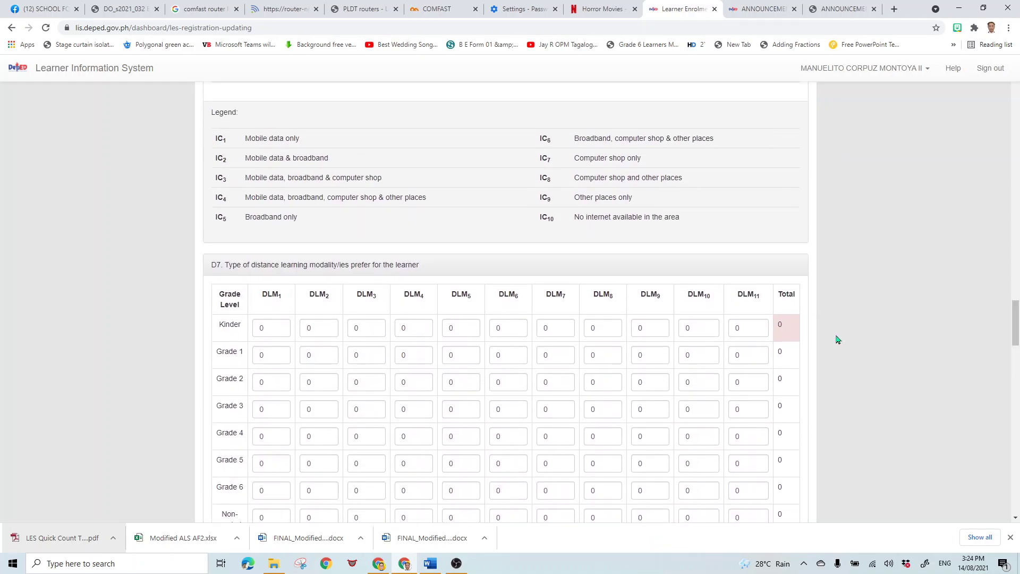
drag(1016, 323, 1015, 221)
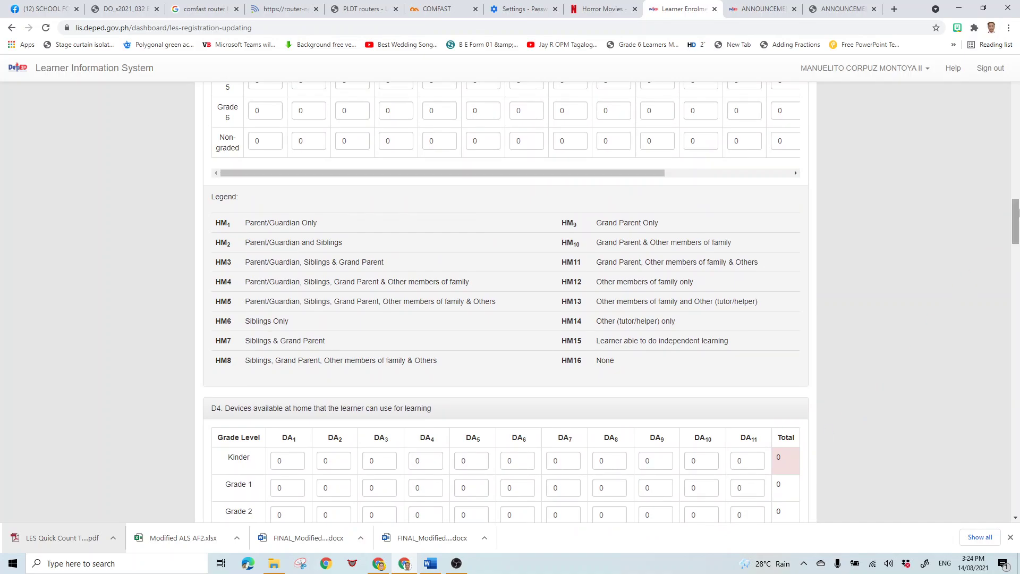
drag(1016, 201, 1014, 157)
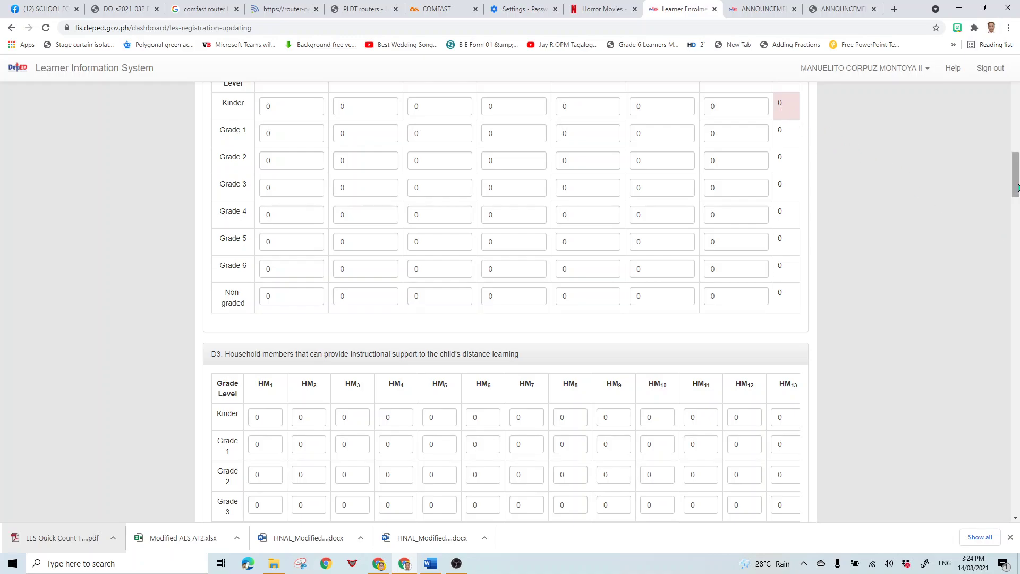
drag(1015, 163, 1015, 96)
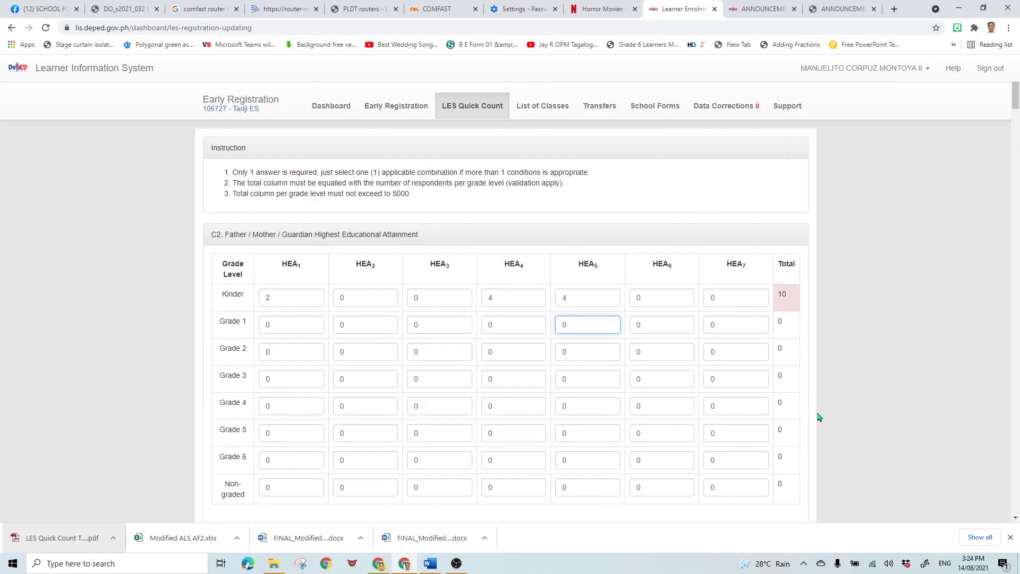
mouse_move(1015, 93)
mouse_down()
mouse_move(1017, 132)
mouse_move(1016, 106)
mouse_up()
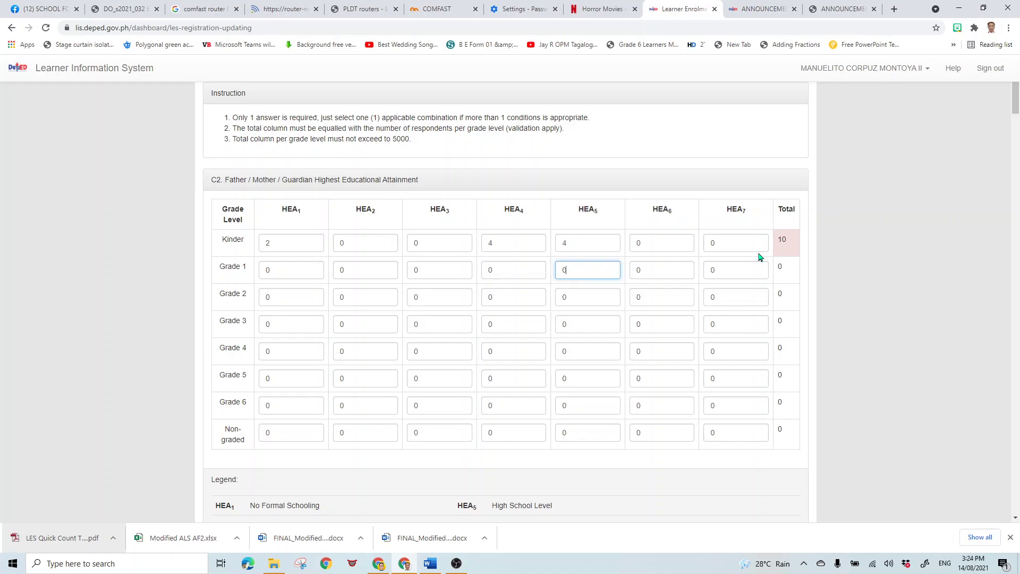
scroll(1017, 127, down, 3)
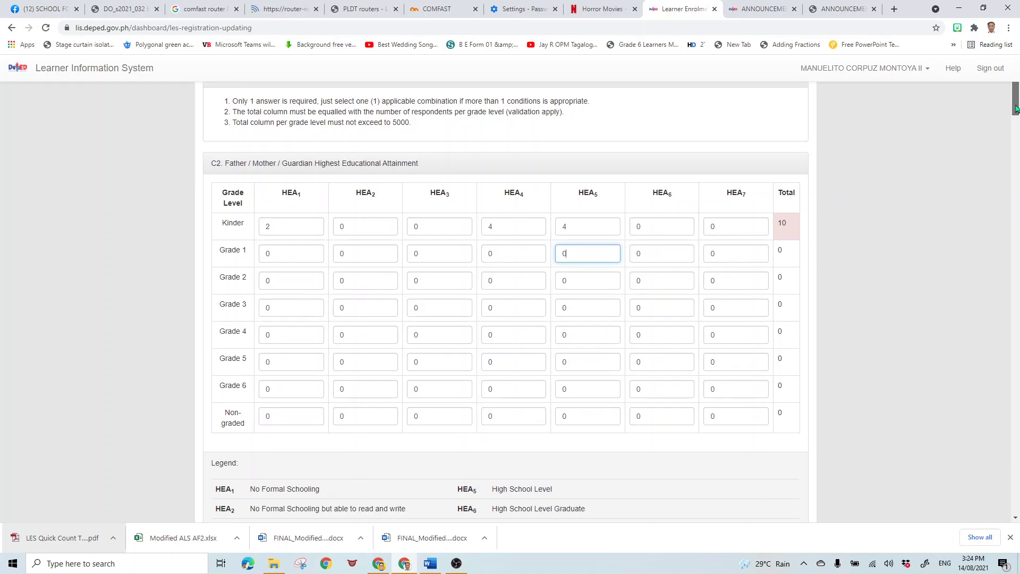
scroll(1017, 120, up, 1)
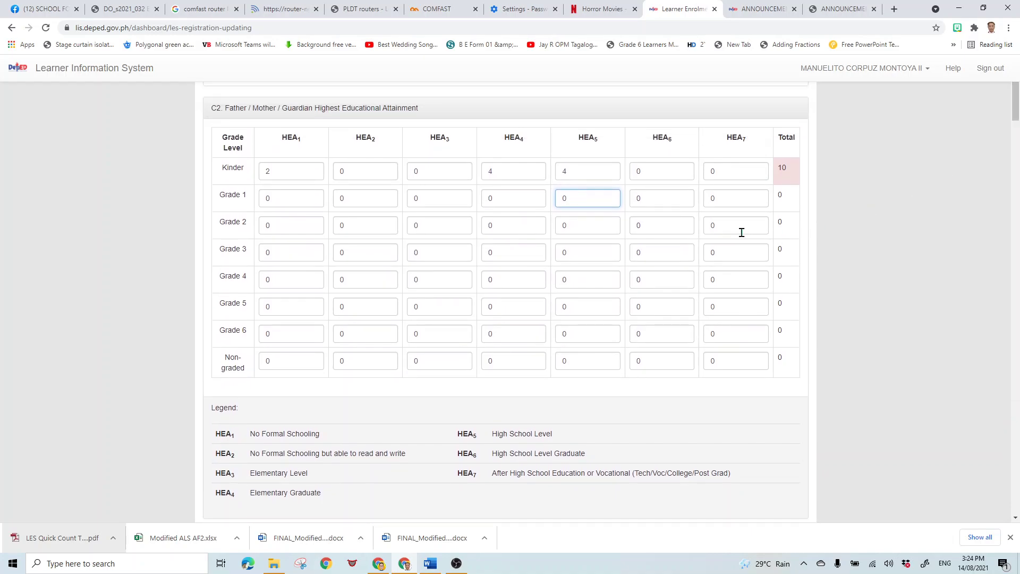
In the C18 Conditional Cash Transfer (4Ps) Beneficiary table, set Kinder to 5 for Yes and 5 for No.
click(775, 202)
scroll(1017, 101, down, 6)
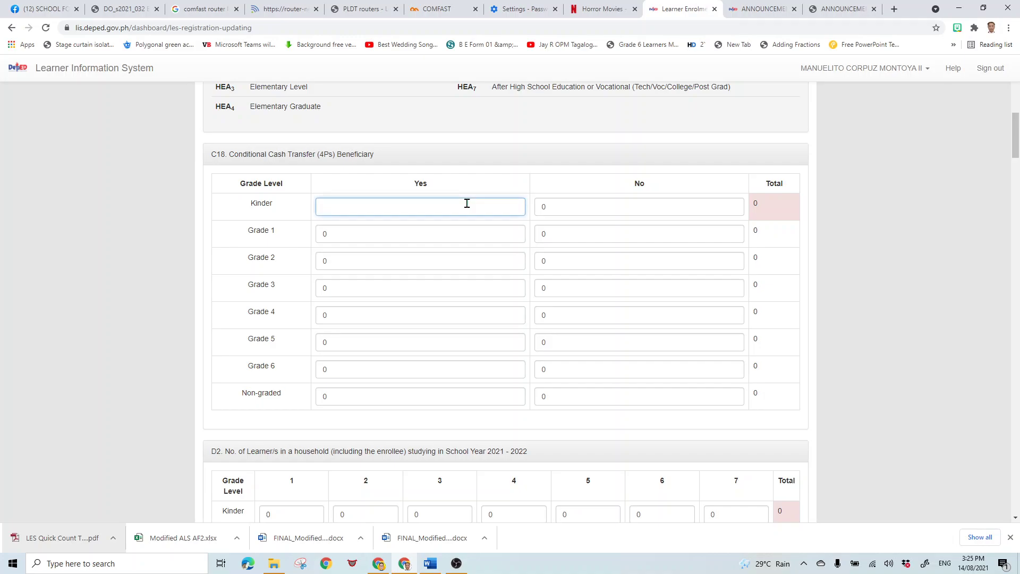
text(5)
click(672, 208)
text(5)
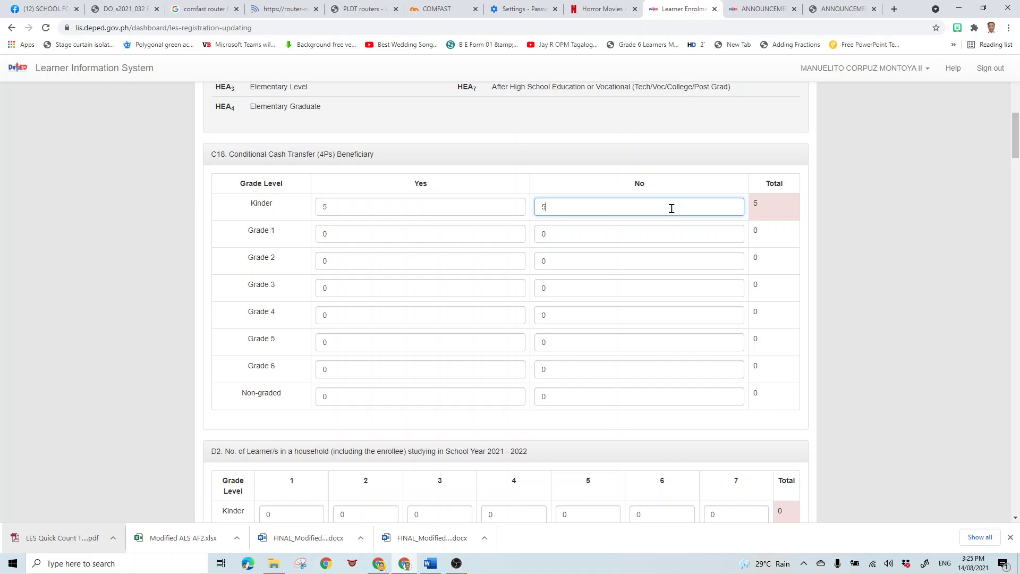
click(895, 309)
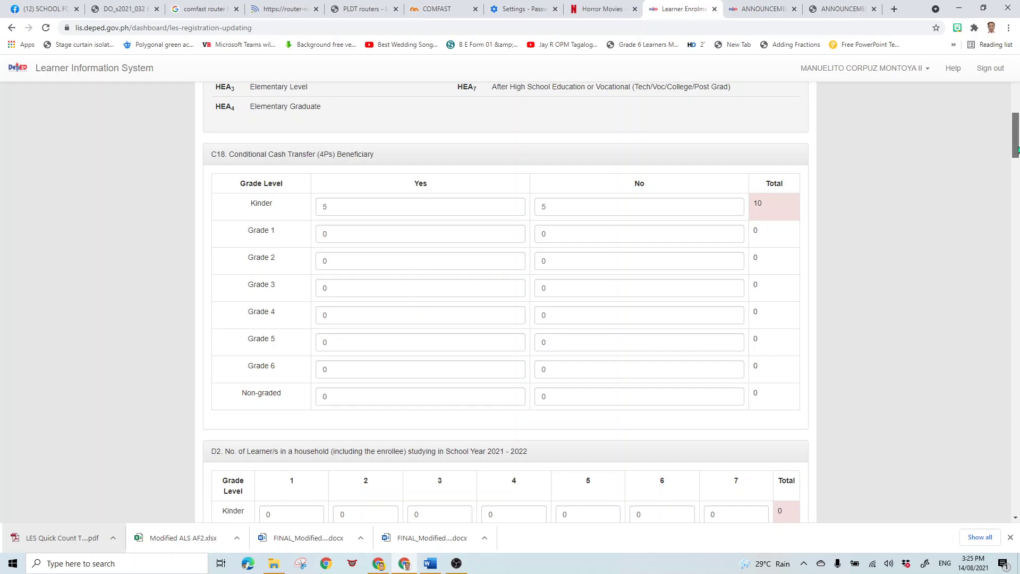
In the D2 learners per household table, set the Kinder row to 1 for both 4 and 5 learners.
drag(1016, 149, 1016, 181)
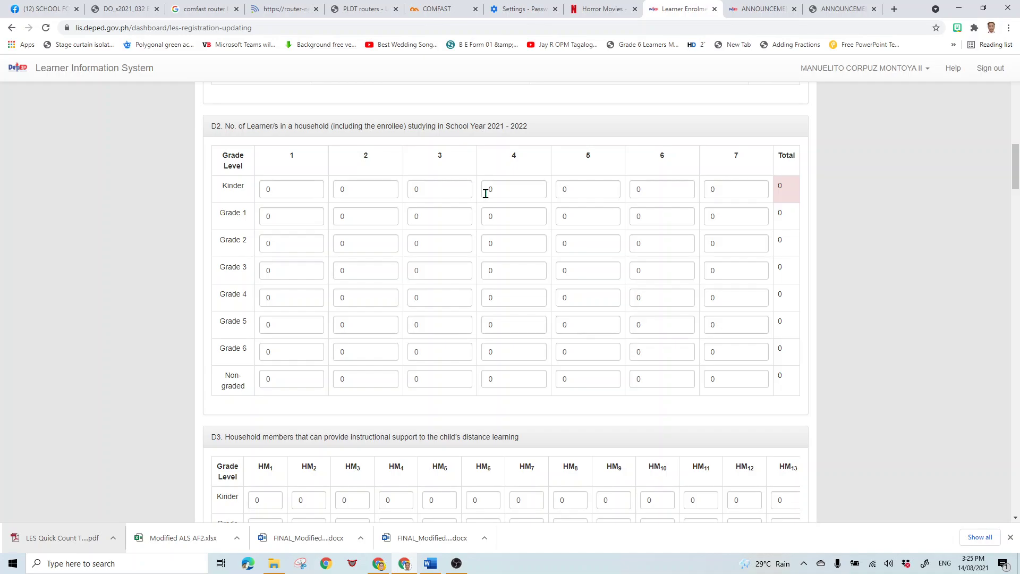
click(515, 195)
text(1)
click(516, 217)
click(658, 191)
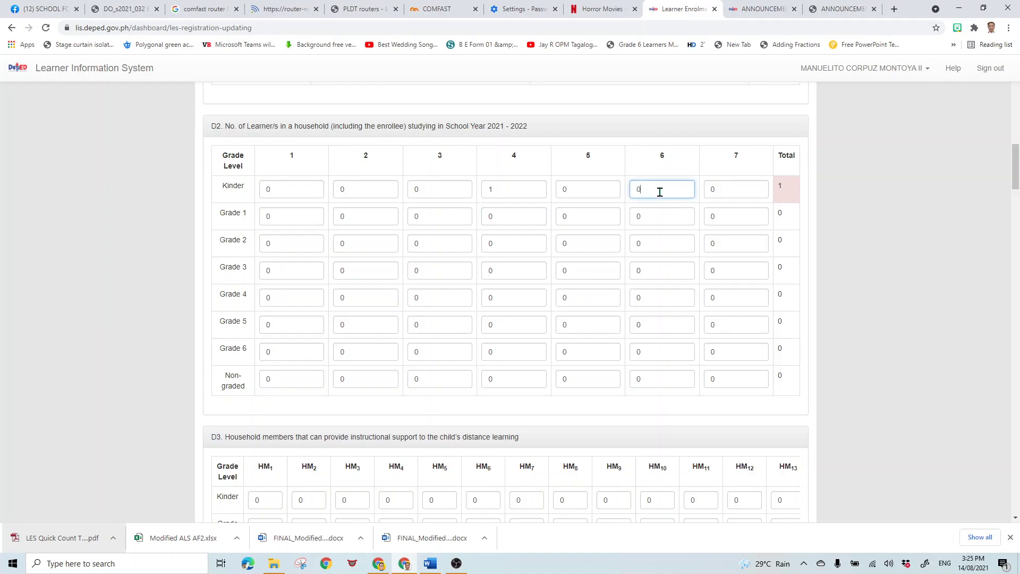
click(593, 192)
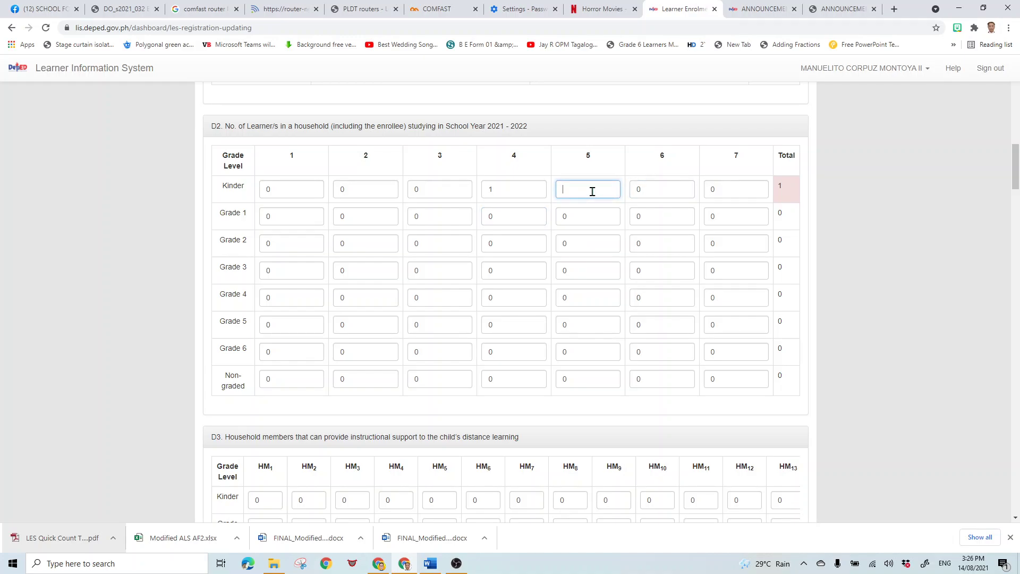
text(1)
In the D2 table's Kinder row, enter 2 for households with 2 learners and 1 for households with 7 learners.
click(376, 190)
key(BackSpace)
text(2)
click(455, 247)
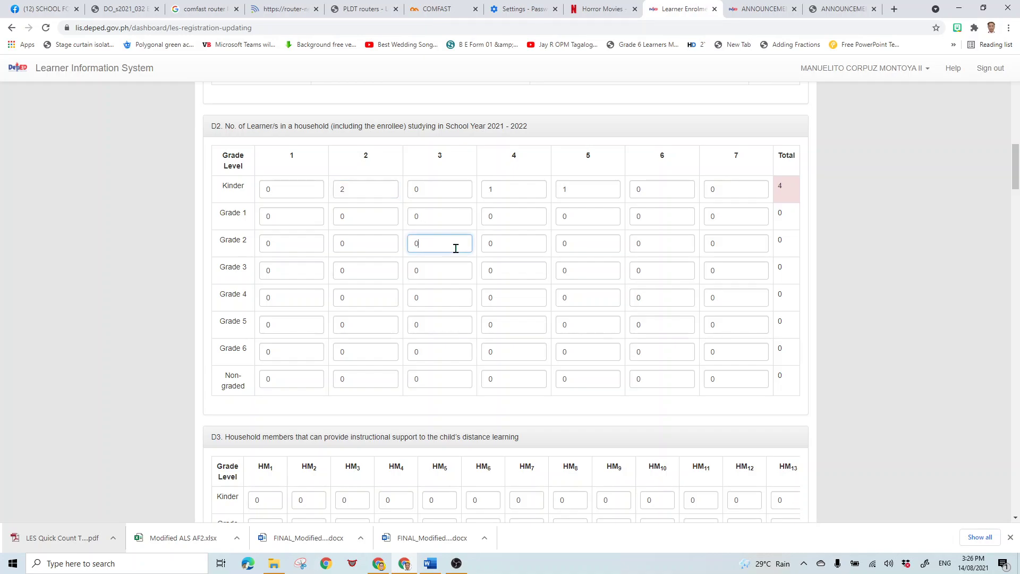
click(733, 186)
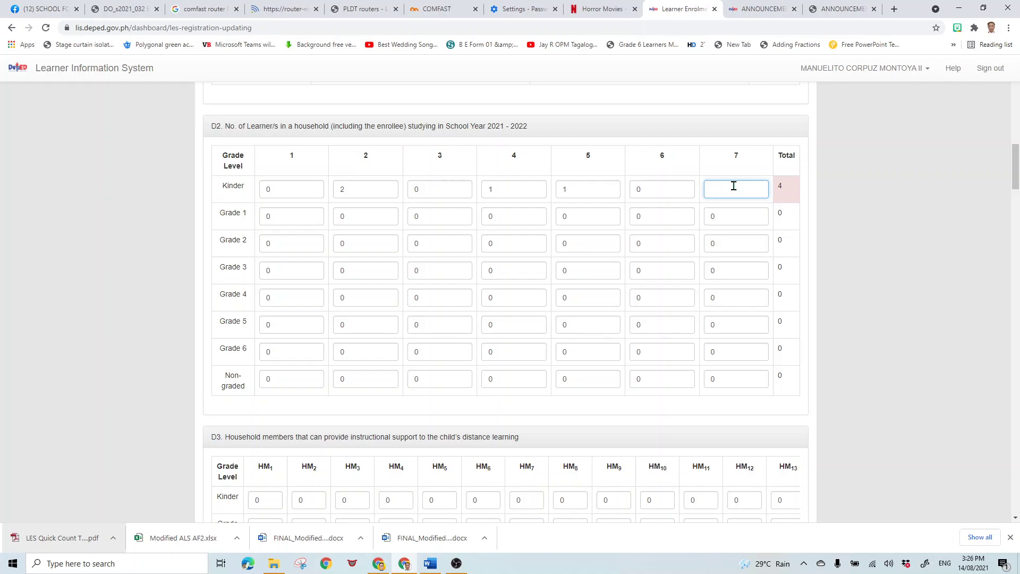
click(738, 231)
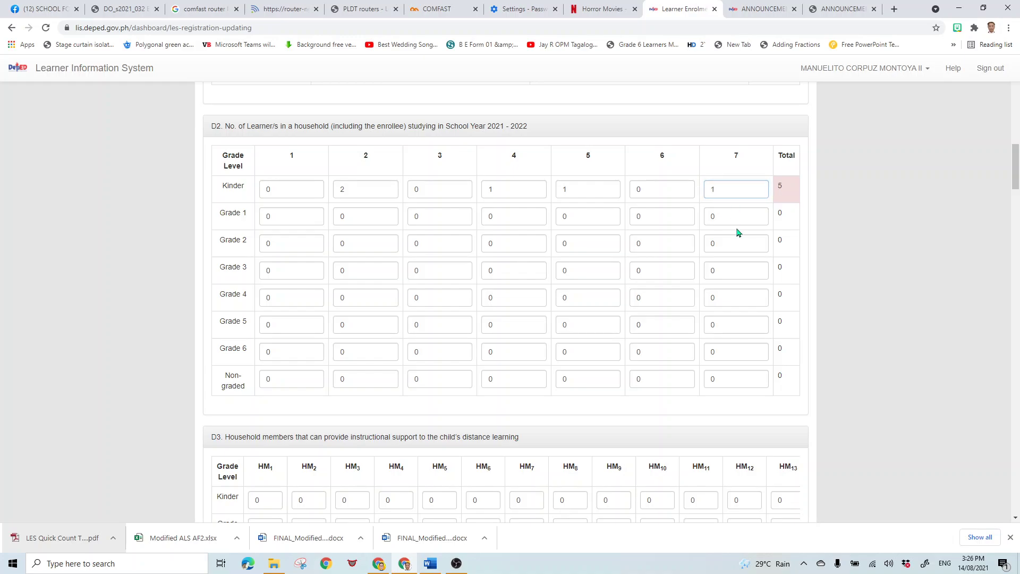
Complete the D2 table's Kinder row with 4 for households with 1 learner and 1 for households with 3 learners.
click(450, 188)
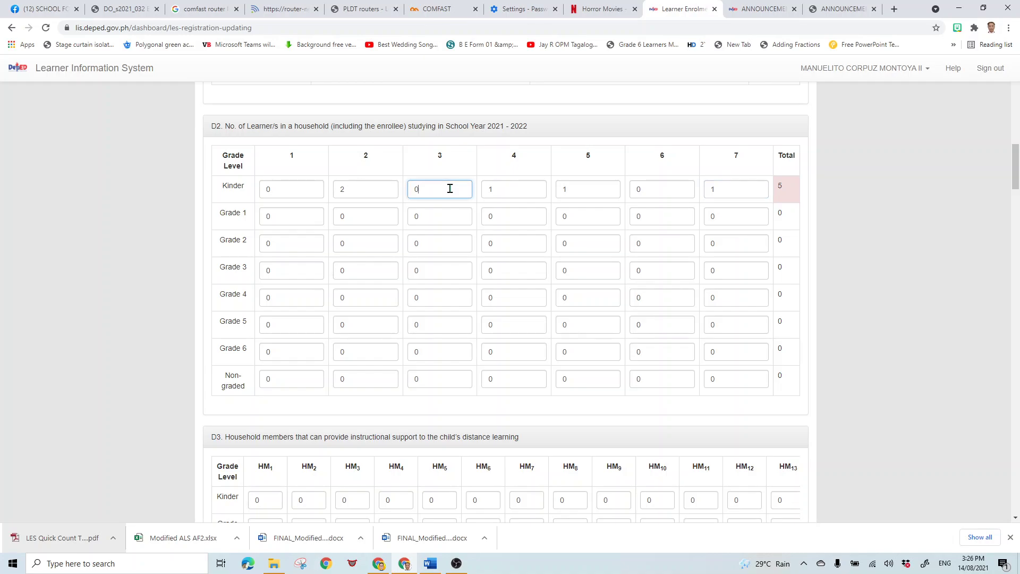
key(BackSpace)
click(307, 190)
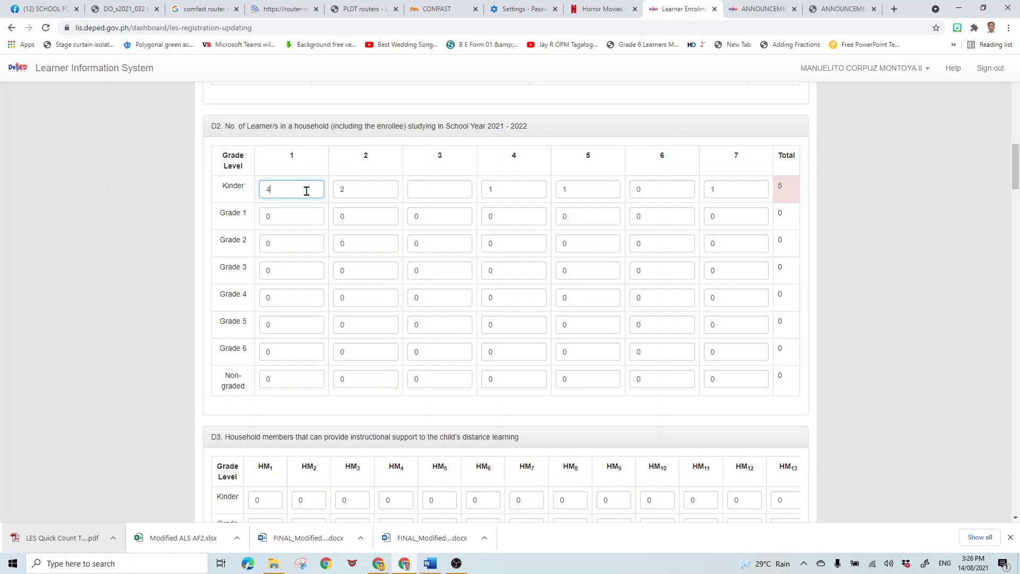
text(4)
click(445, 194)
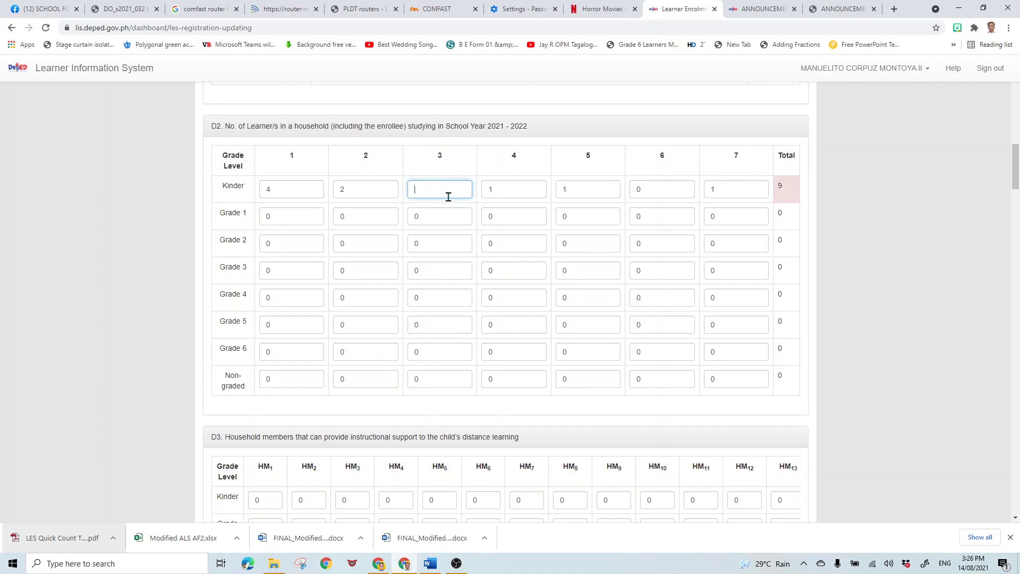
click(516, 229)
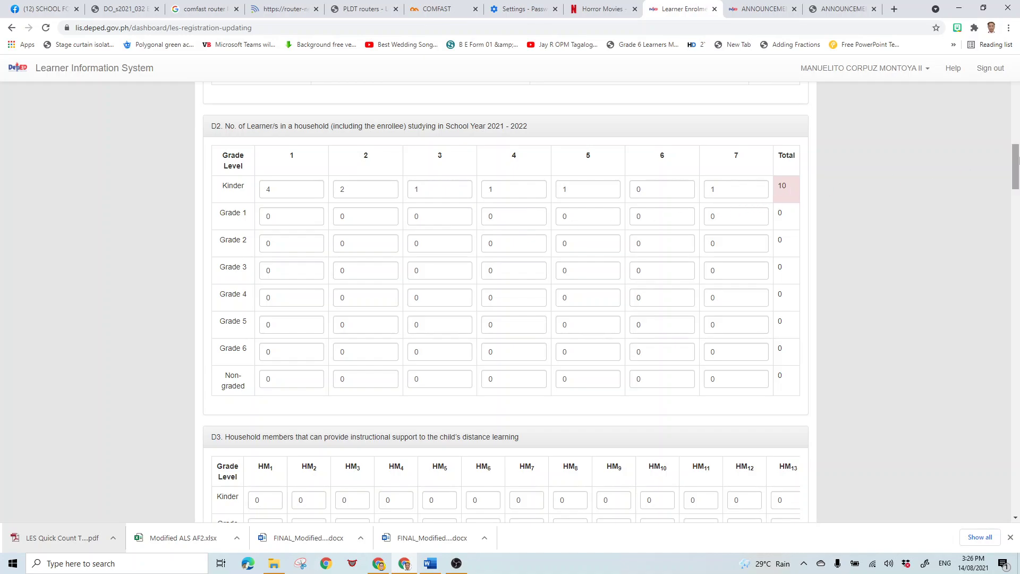
Examine the D3 household members table across columns HM1 to HM16 and its total, and read the legend for the codes.
drag(1014, 160, 1016, 190)
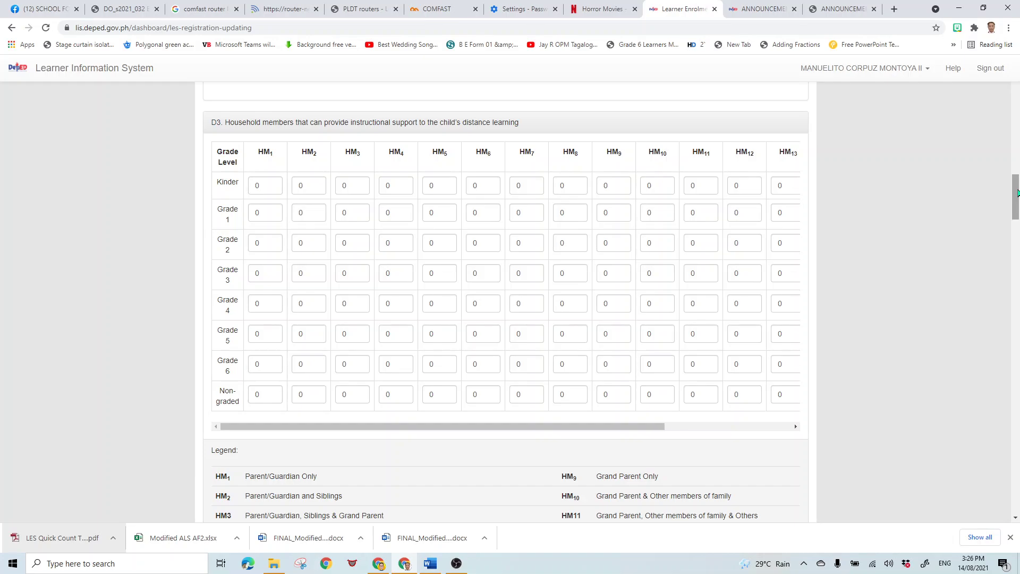
scroll(1016, 212, down, 1)
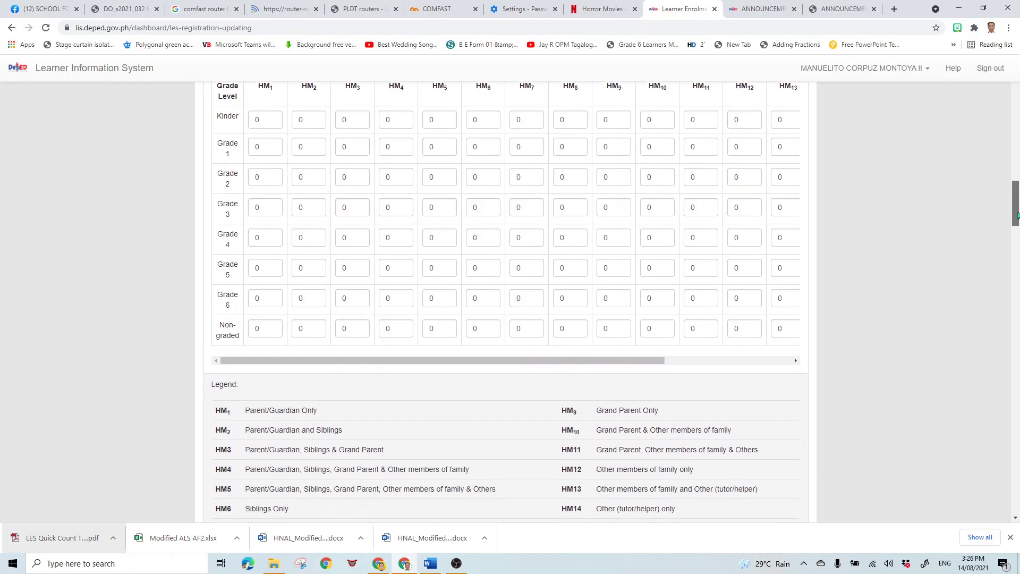
scroll(1016, 215, down, 1)
drag(1017, 217, 1016, 208)
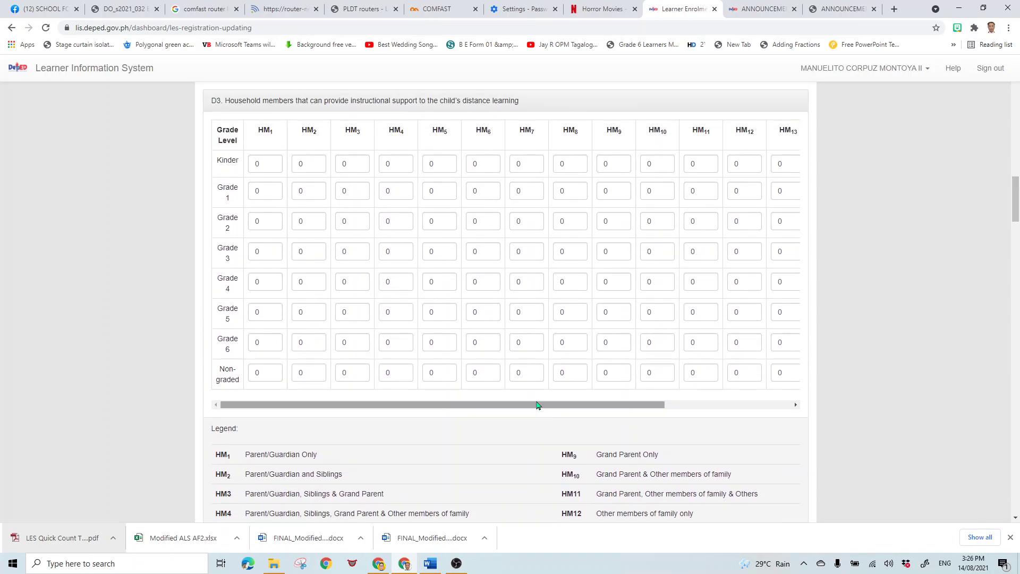
drag(536, 405, 740, 410)
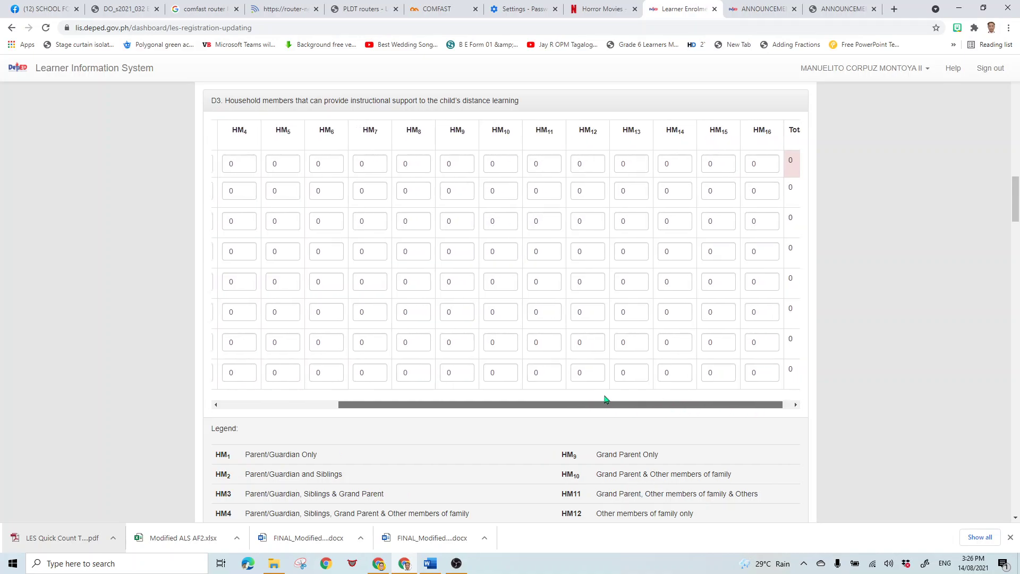
drag(604, 400, 432, 401)
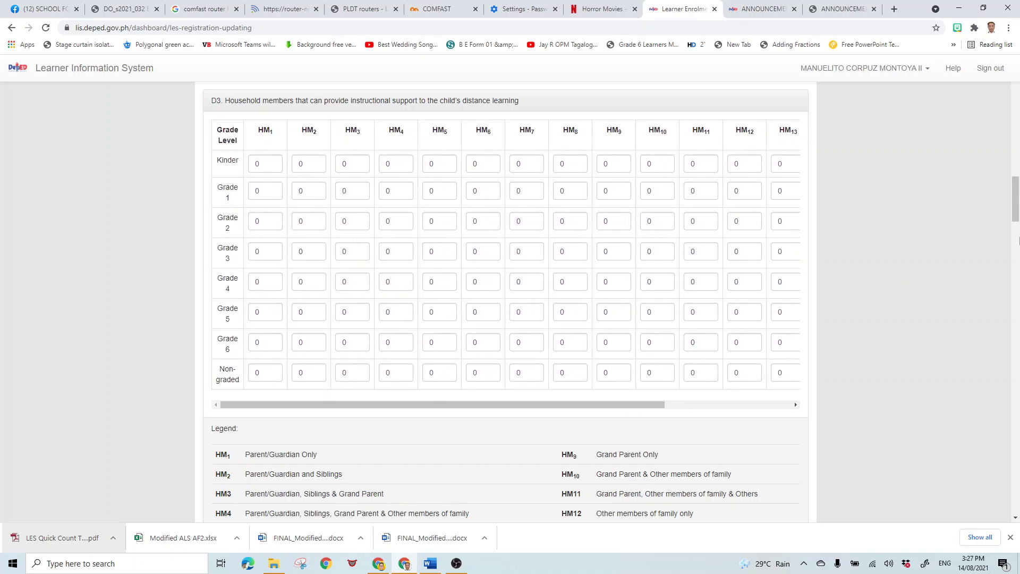
drag(1016, 201, 1016, 212)
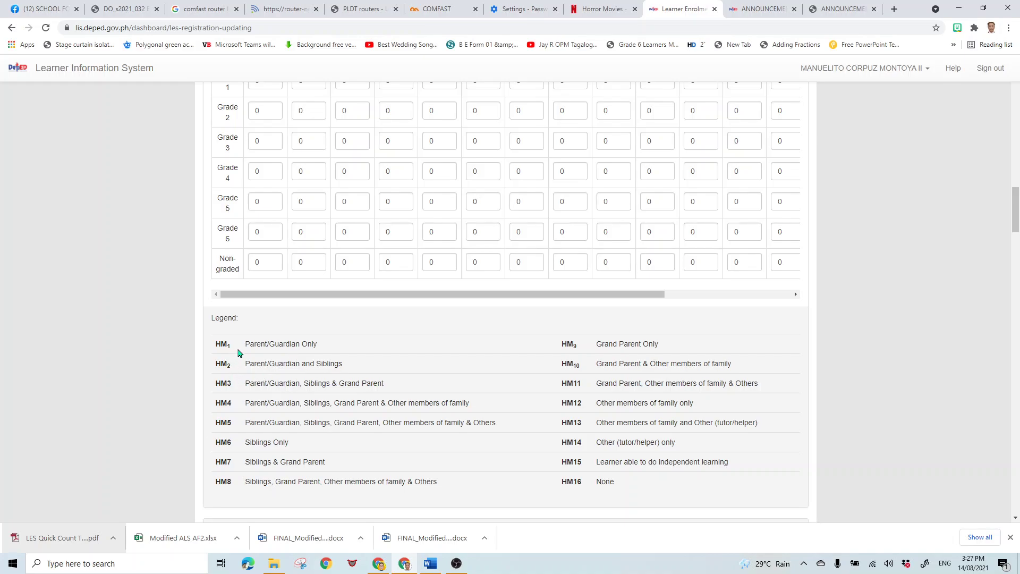
drag(1016, 194, 1016, 181)
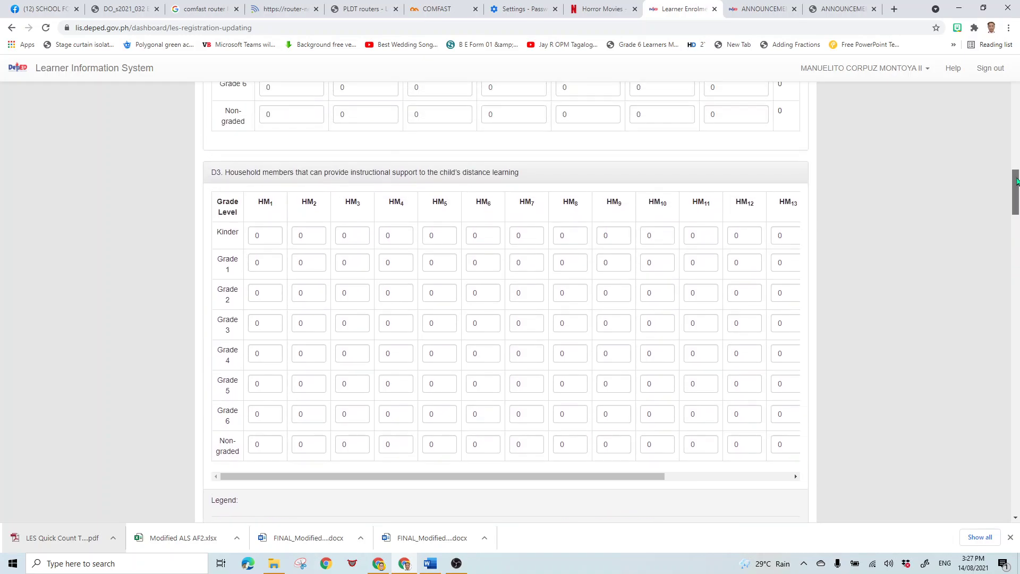
In the D3 household members table's Kinder row, enter 4 for HM1 (parent/guardian only).
click(268, 237)
text(4)
click(473, 292)
drag(1015, 196, 1015, 220)
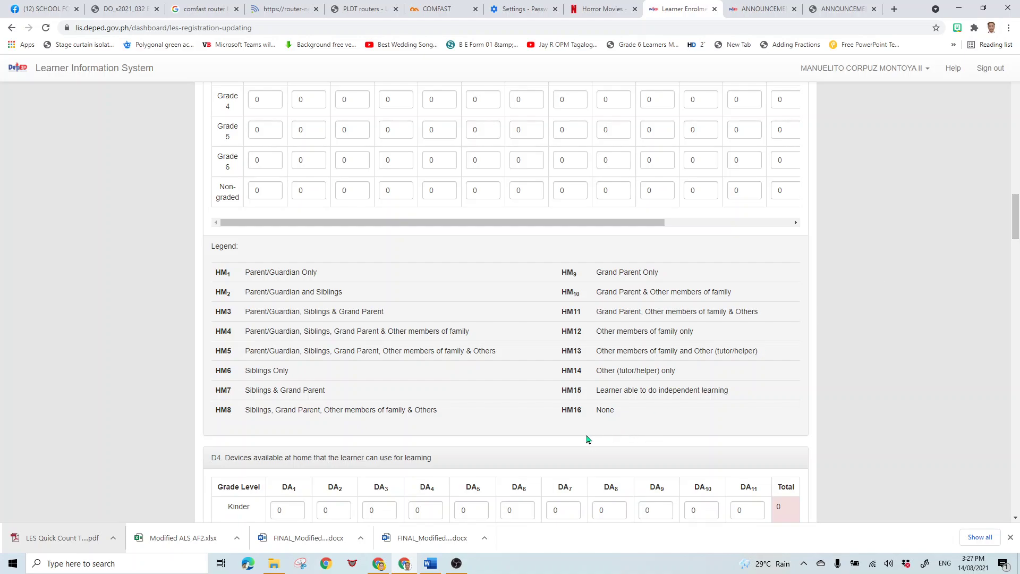
scroll(1016, 225, up, 7)
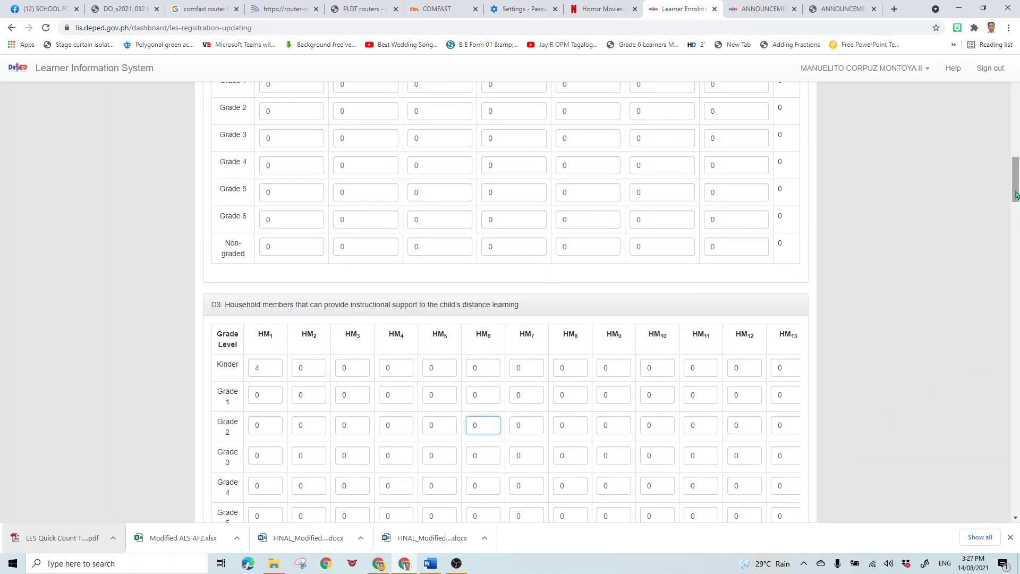
scroll(1015, 196, down, 2)
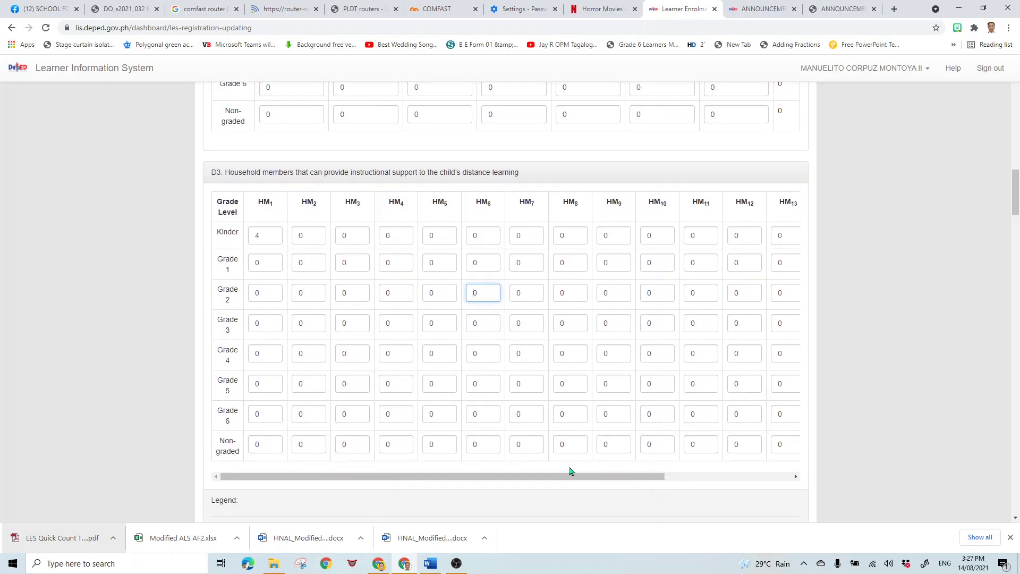
Set HM16 (none) to 6 in the D3 table's Kinder row and check the row total.
drag(572, 477, 734, 476)
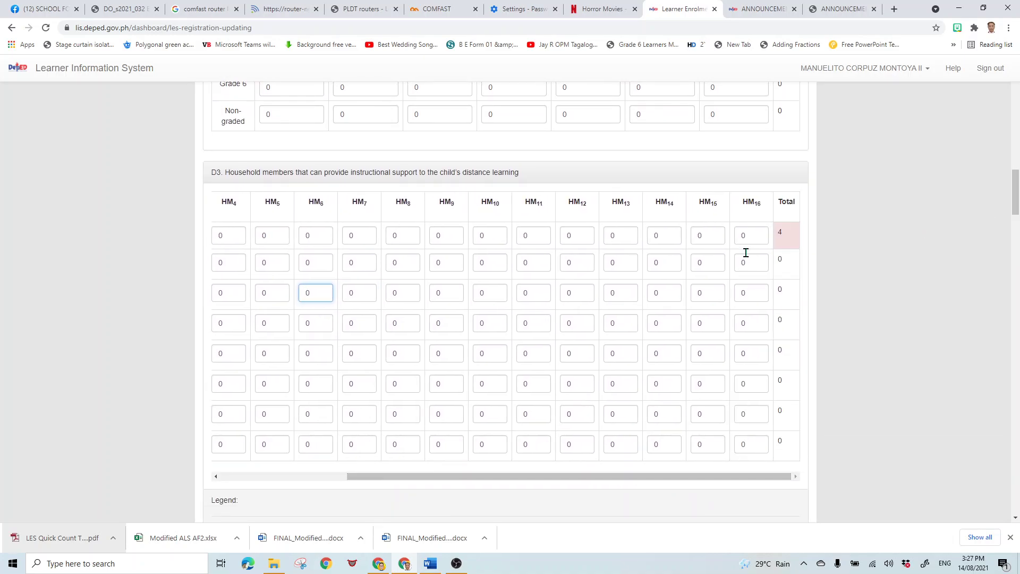
click(753, 234)
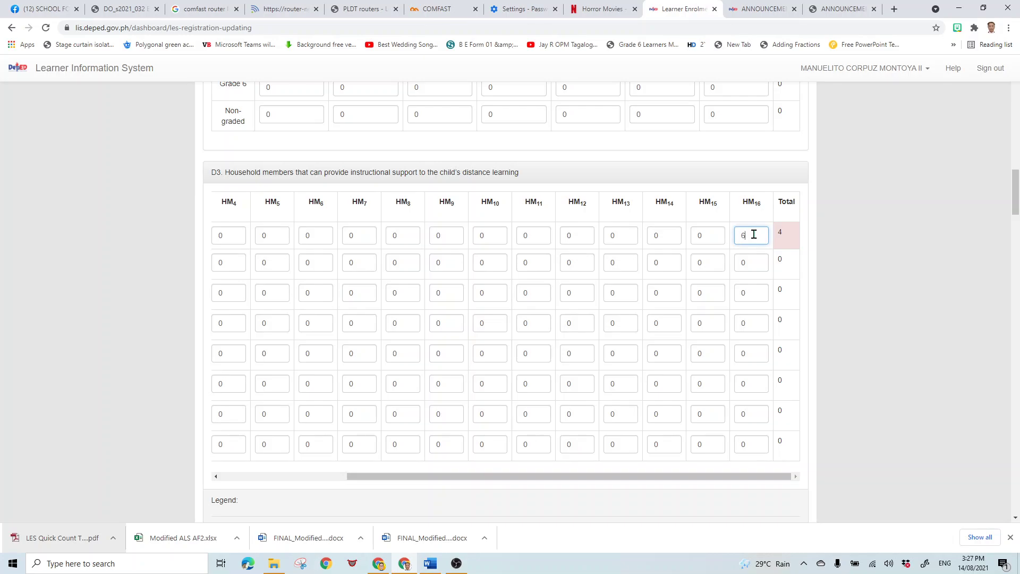
text(6)
click(886, 280)
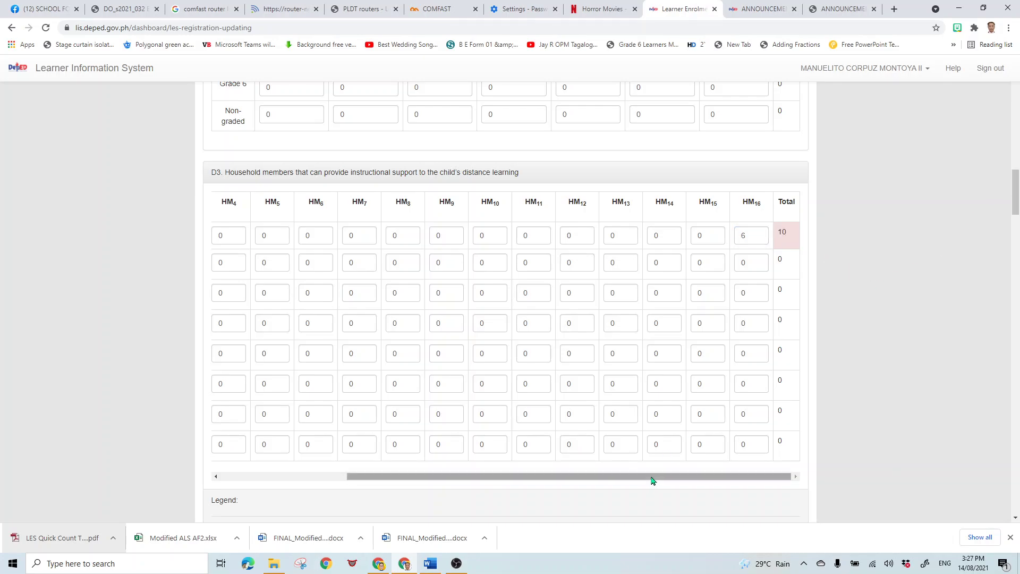
drag(652, 480, 805, 354)
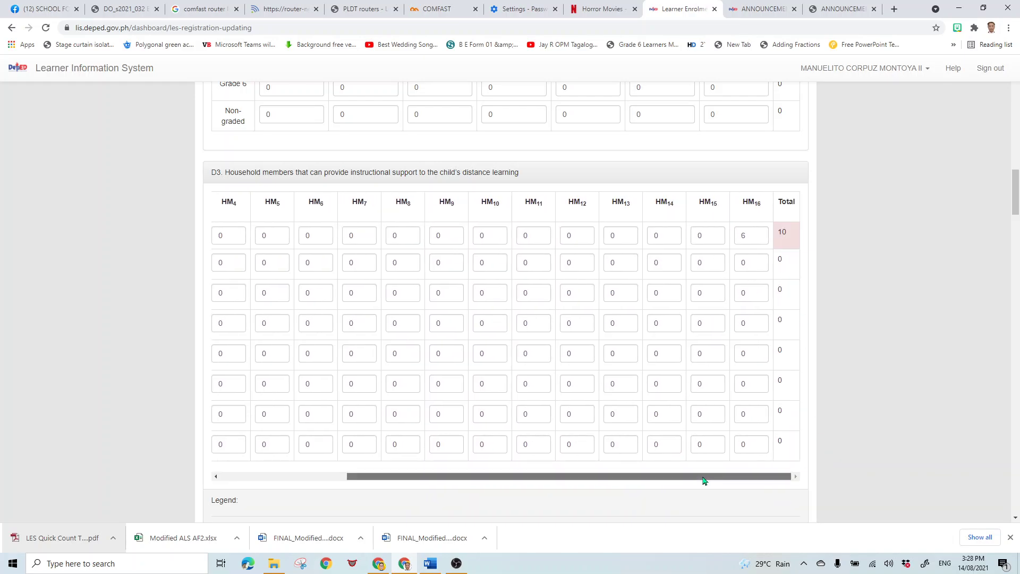
drag(704, 480, 512, 482)
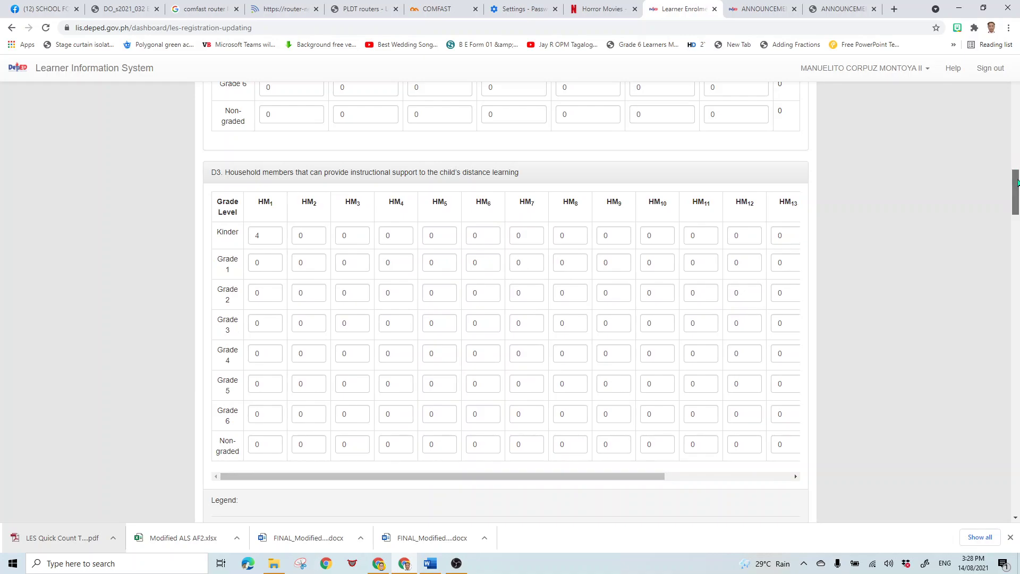
In the D4 devices table's Kinder row, enter 6 for television only, 3 for cellphone only and 1 for desktop/laptop only.
drag(1015, 181, 1018, 239)
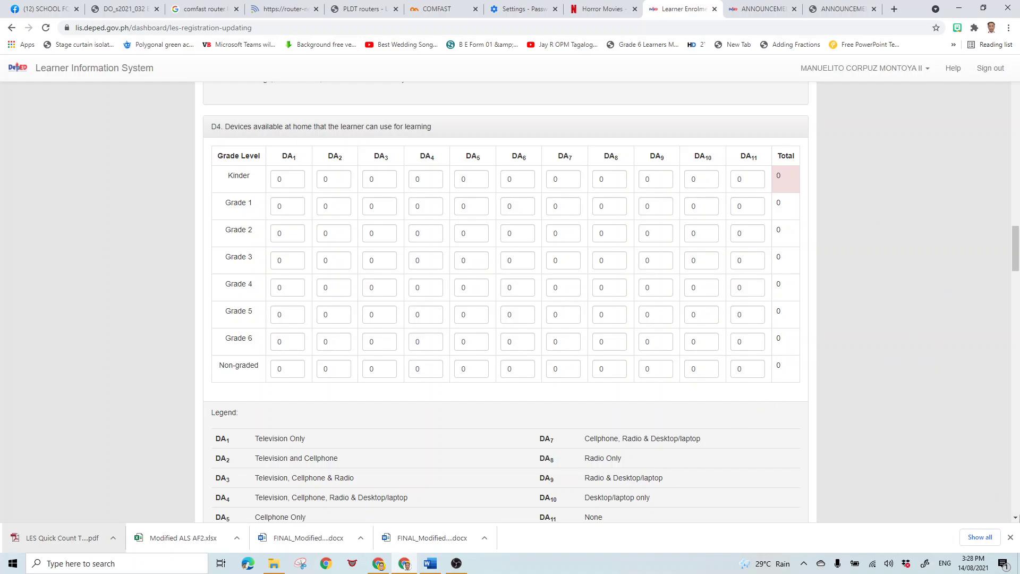
click(1016, 518)
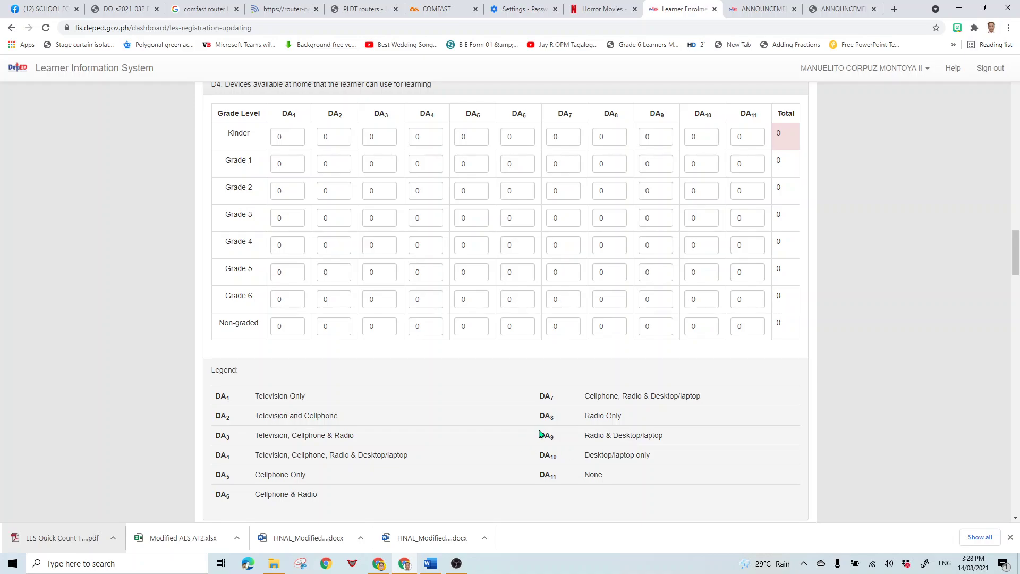
click(292, 138)
click(428, 138)
click(697, 138)
click(474, 138)
click(697, 262)
scroll(1018, 255, down, 4)
drag(1017, 273, 1017, 253)
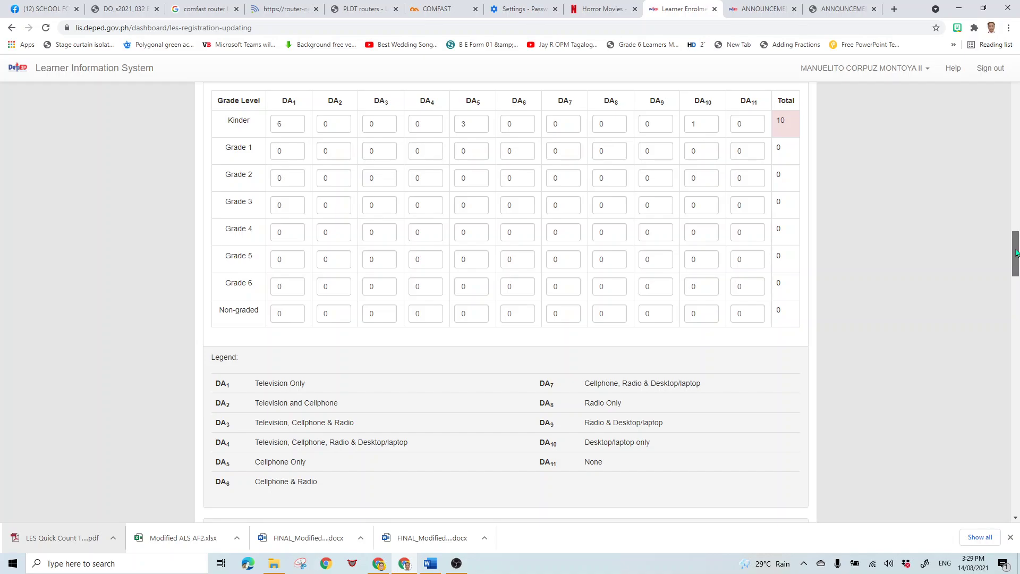
Read the D6 internet connection table and its legend, and review the D4 and D3 tables above it.
drag(1016, 253, 1016, 293)
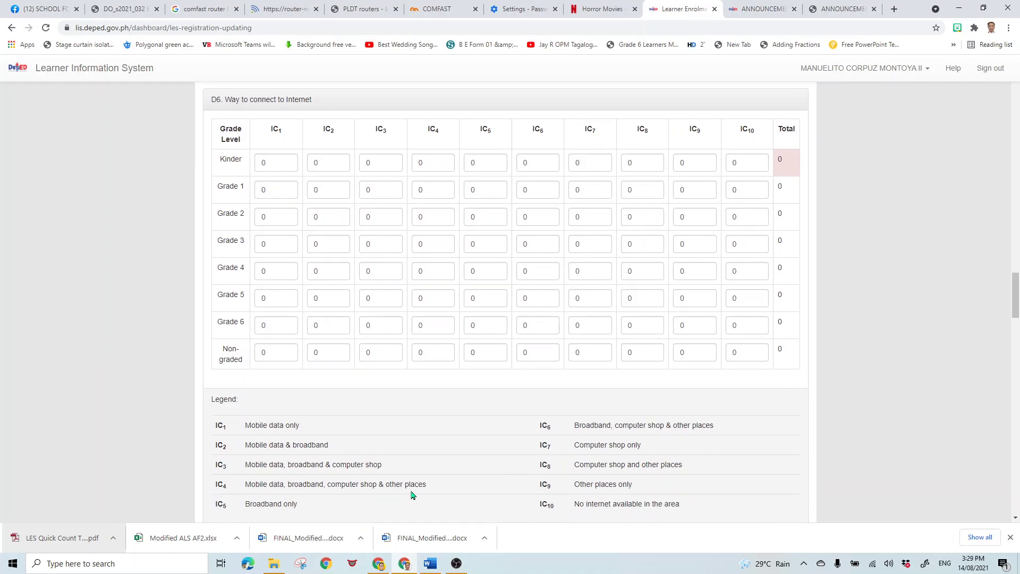
click(277, 165)
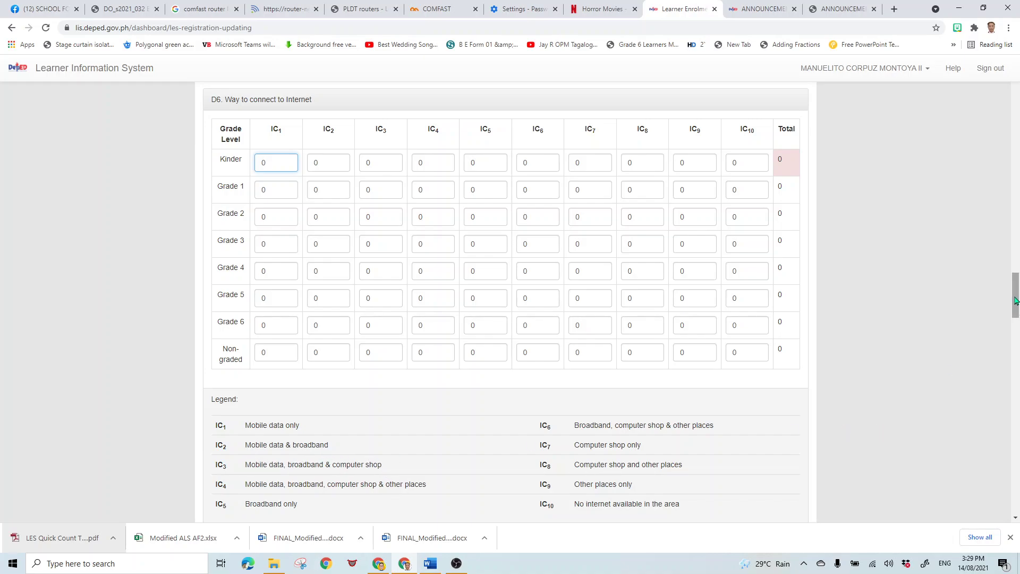
drag(1015, 300, 1015, 280)
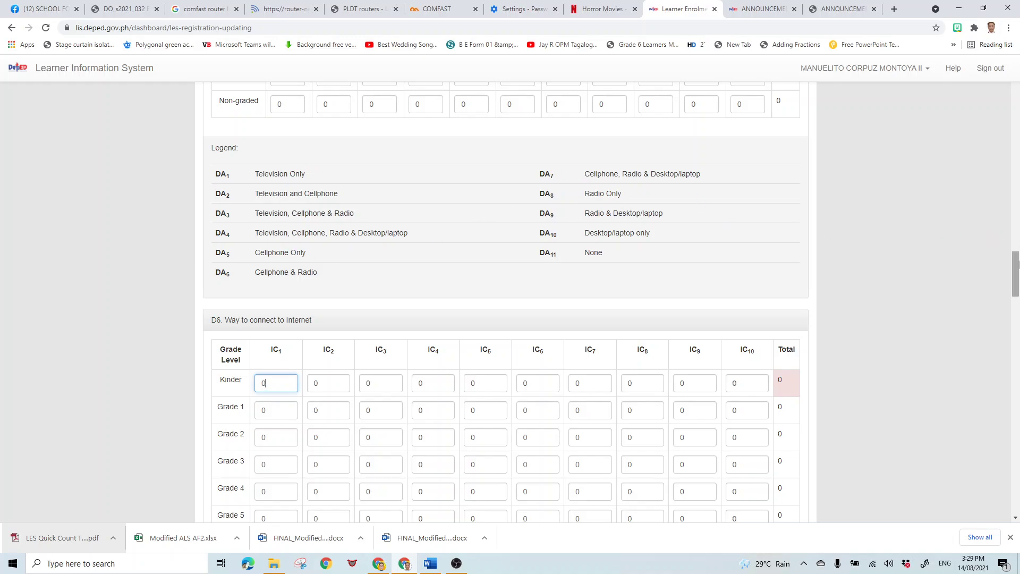
scroll(1016, 250, up, 3)
drag(1016, 250, 1016, 247)
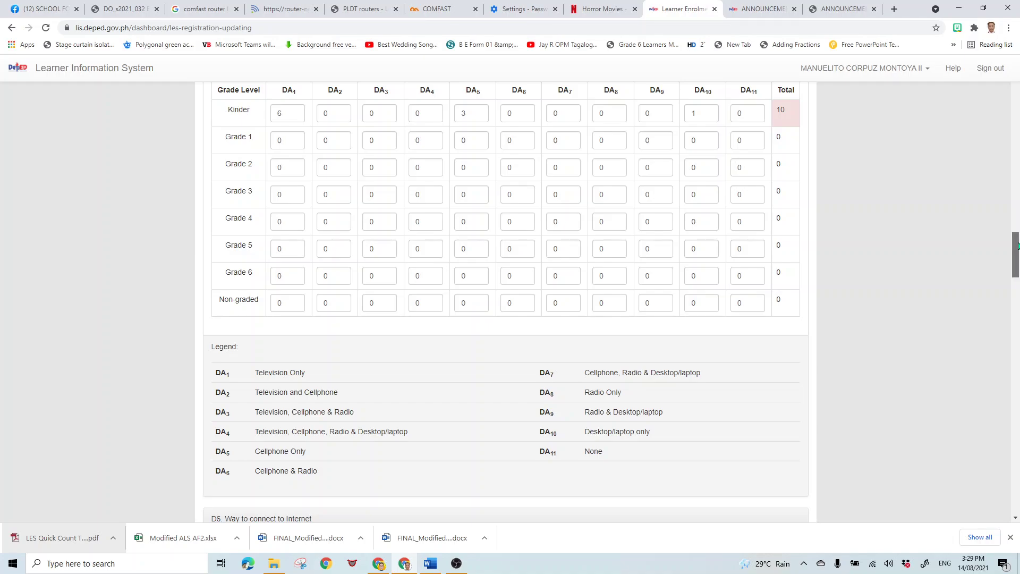
drag(1016, 245, 1017, 202)
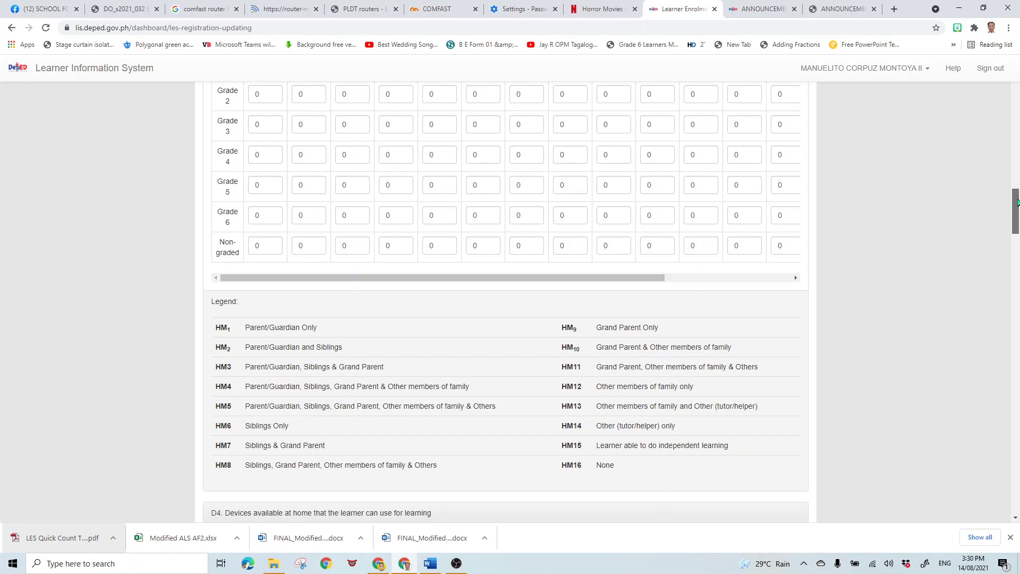
drag(1018, 202, 1017, 290)
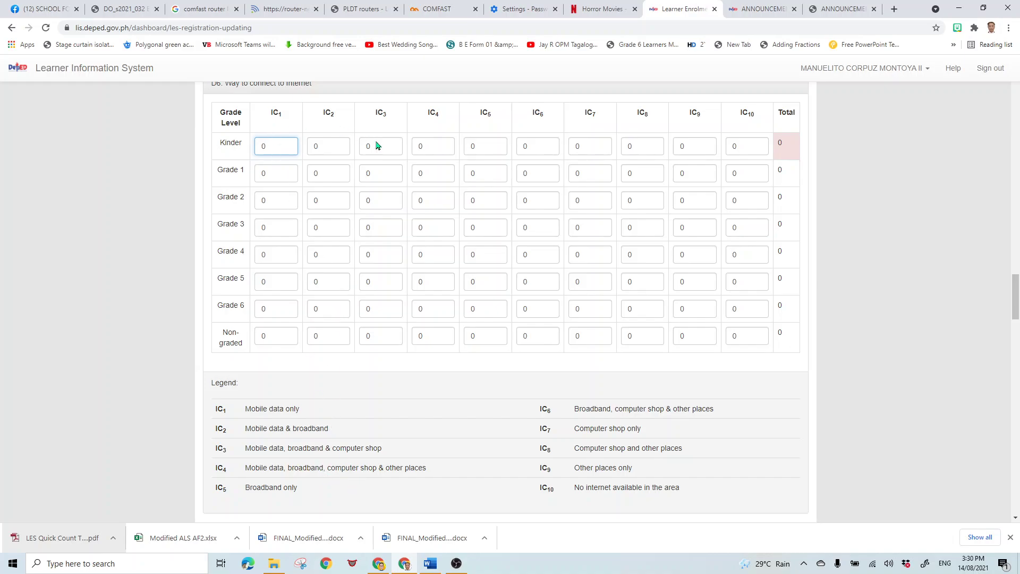
Fill the D6 table's Kinder row with 4 for IC4, 4 for mobile data only (IC1) and 2 for other places only (IC9).
click(436, 144)
key(BackSpace)
text(4)
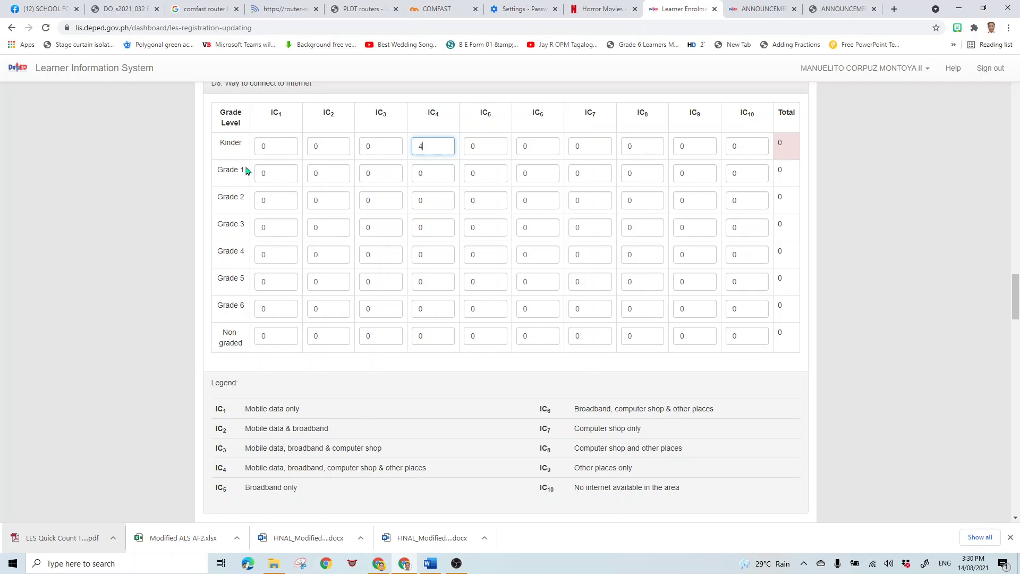
click(278, 145)
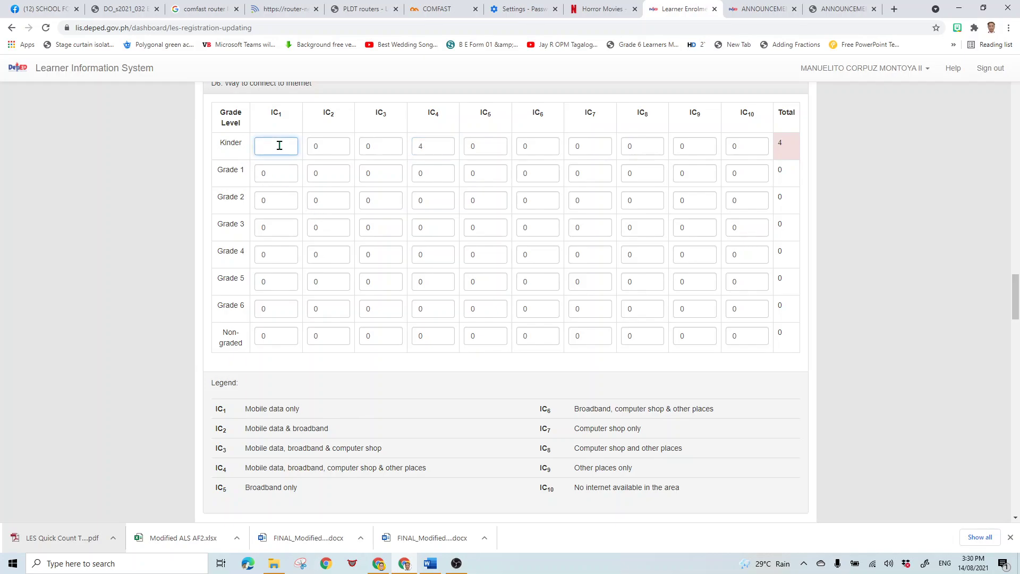
text(4)
click(693, 147)
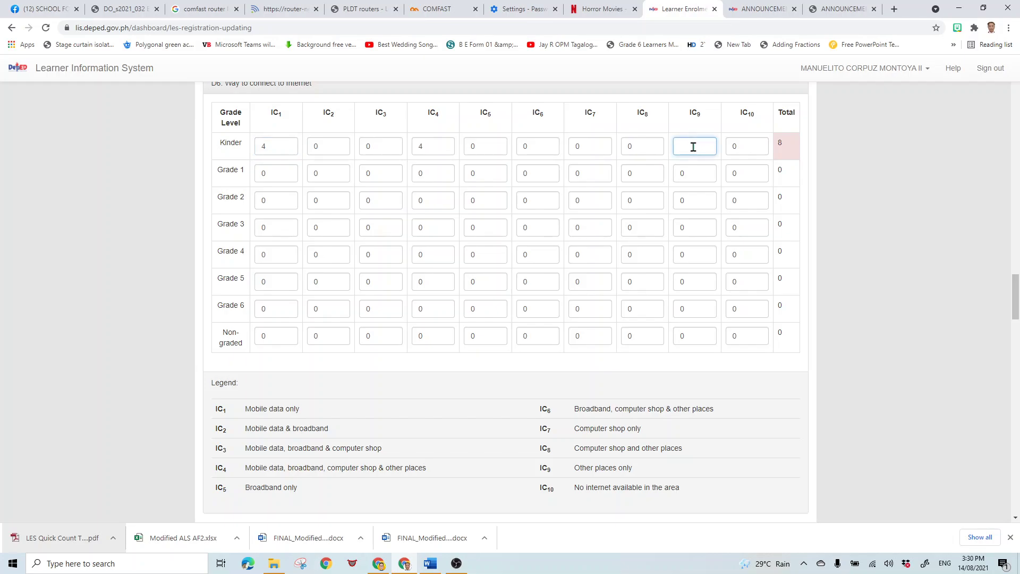
text(2)
click(699, 257)
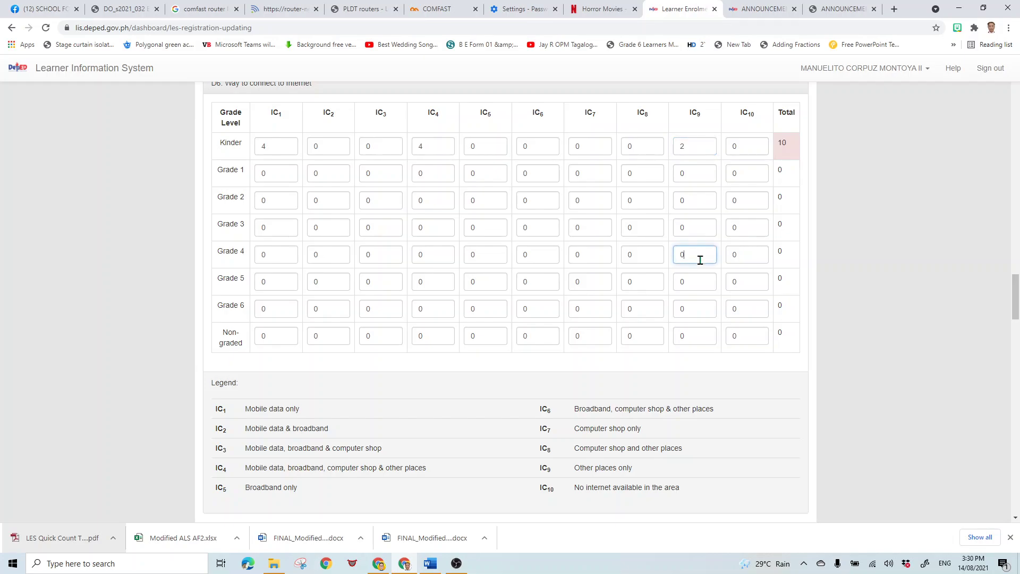
In the D7 distance learning modality table's Kinder row, enter 2 for DLM1, 2 for DLM3 and 4 for DLM7, and fill in DLM5.
drag(1010, 313, 1016, 347)
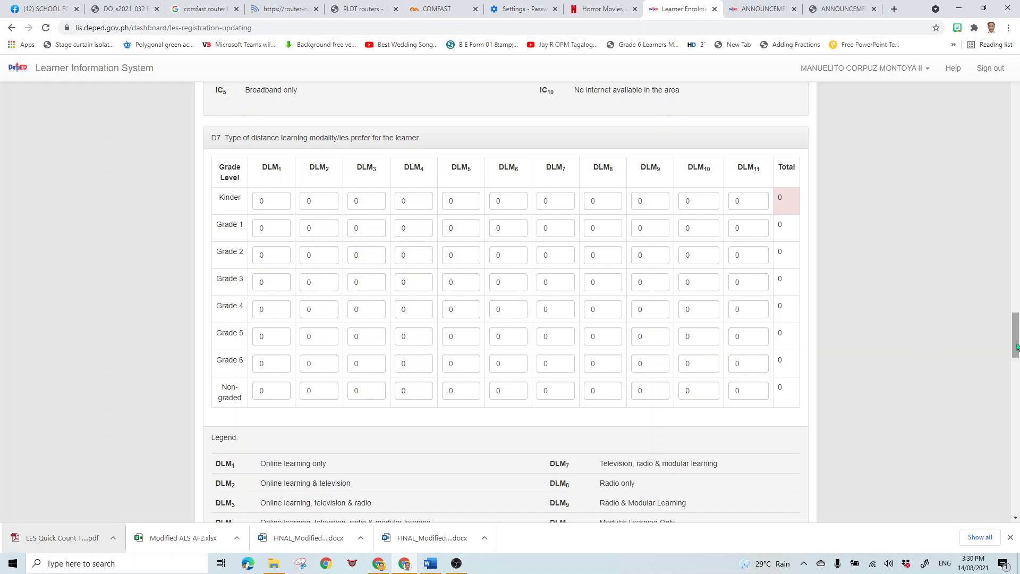
drag(1016, 346, 1016, 354)
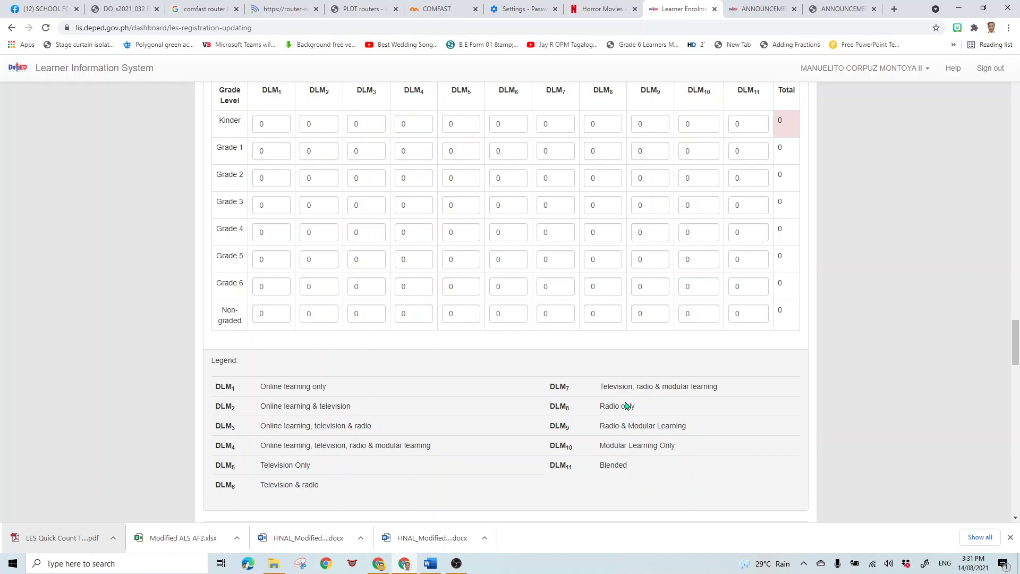
click(271, 130)
key(BackSpace)
text(2)
click(369, 123)
text(2)
click(460, 121)
click(553, 122)
text(4)
click(579, 198)
Examine the D8 learning challenges table and read the legend explaining the CH codes.
drag(1015, 344, 1017, 387)
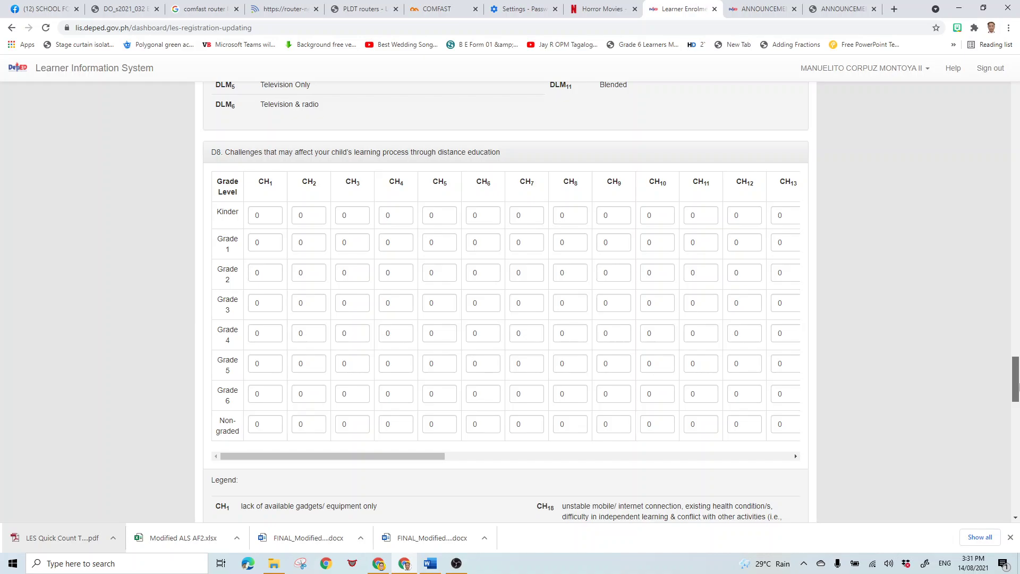
drag(1017, 387, 1017, 435)
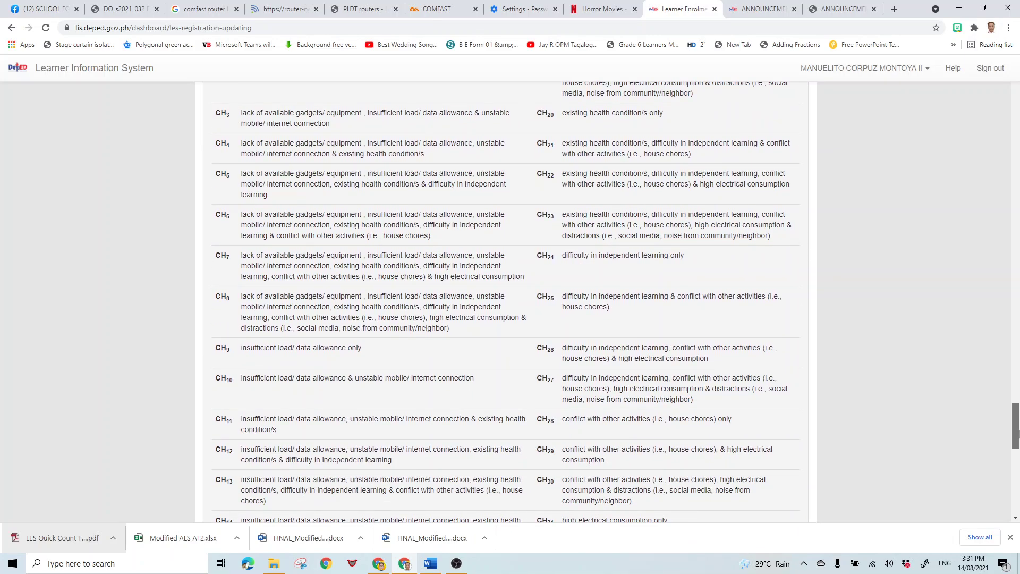
drag(1017, 434, 1016, 427)
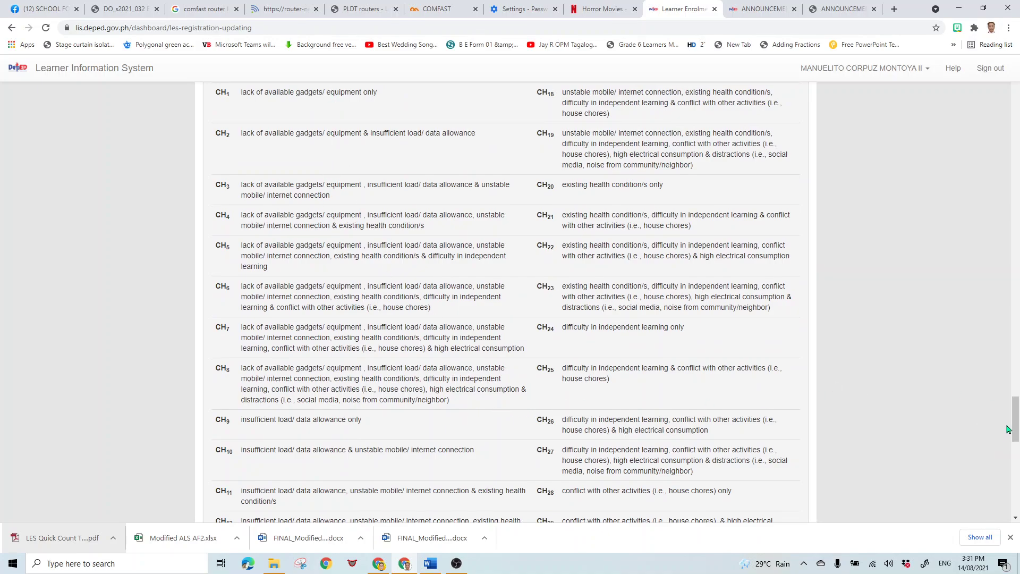
mouse_move(1017, 423)
mouse_down()
mouse_move(1017, 452)
mouse_move(1017, 412)
mouse_up()
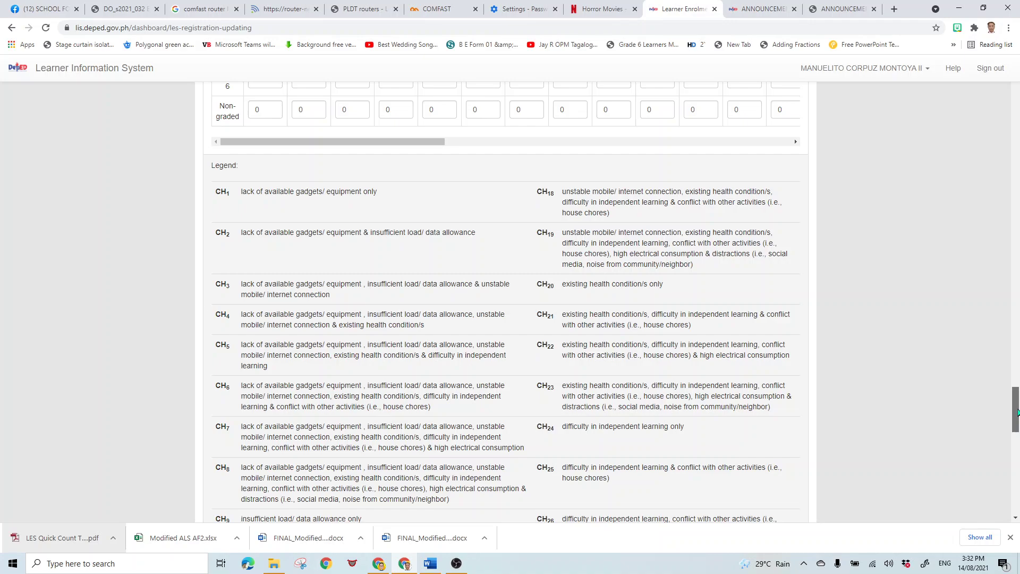
drag(1016, 412, 1017, 425)
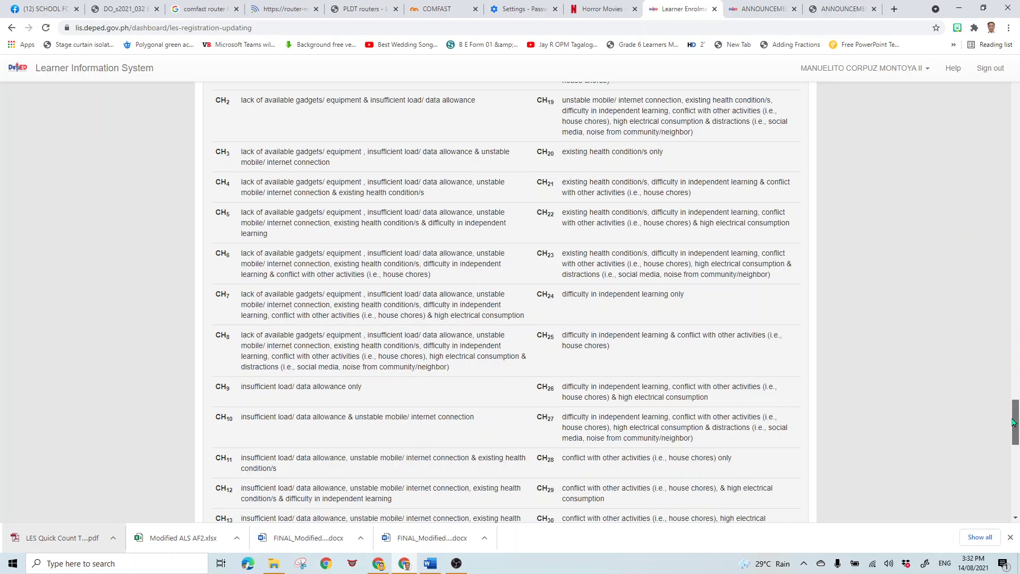
drag(1015, 422, 1015, 430)
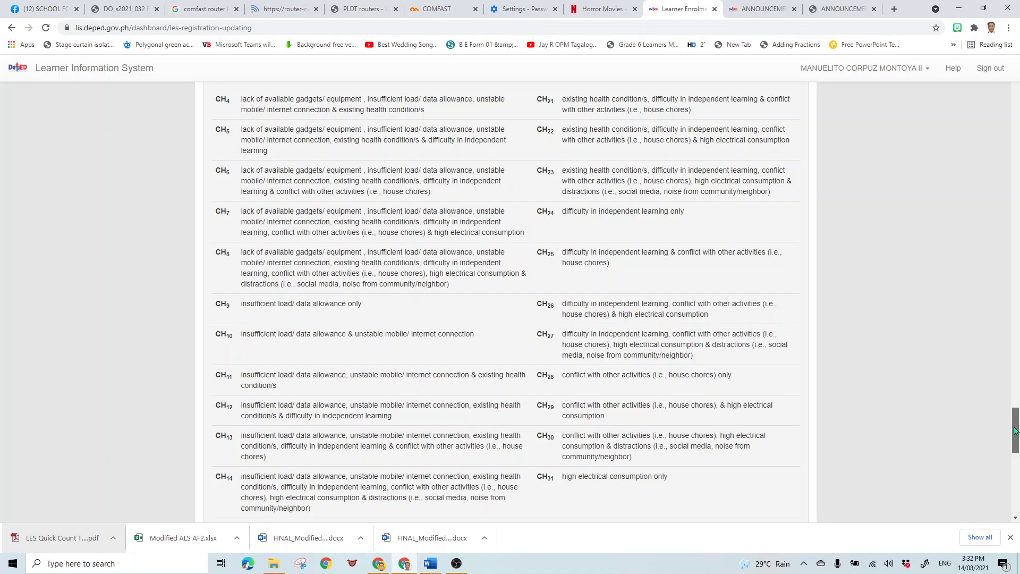
drag(1015, 430, 1010, 410)
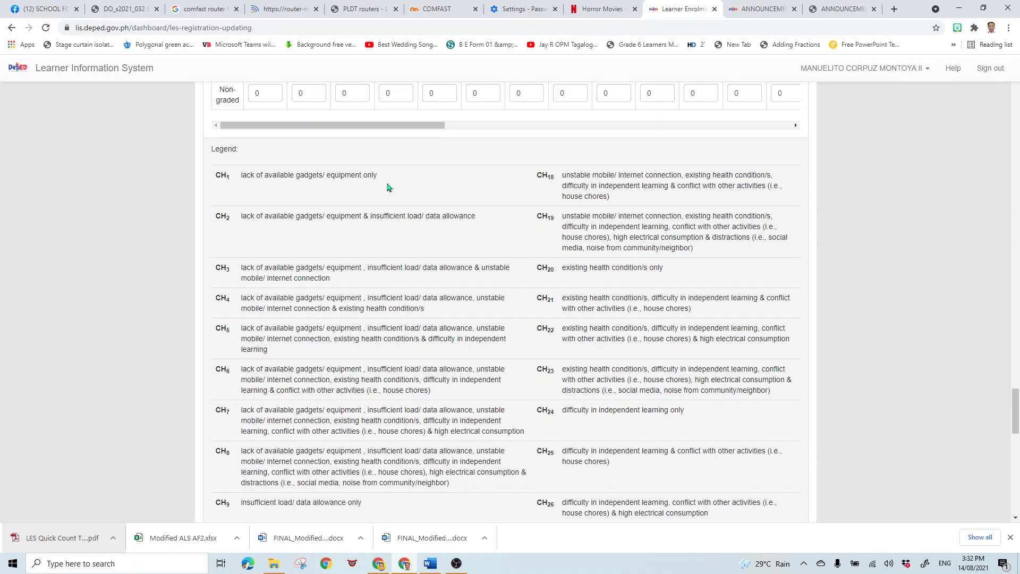
drag(1015, 400, 984, 359)
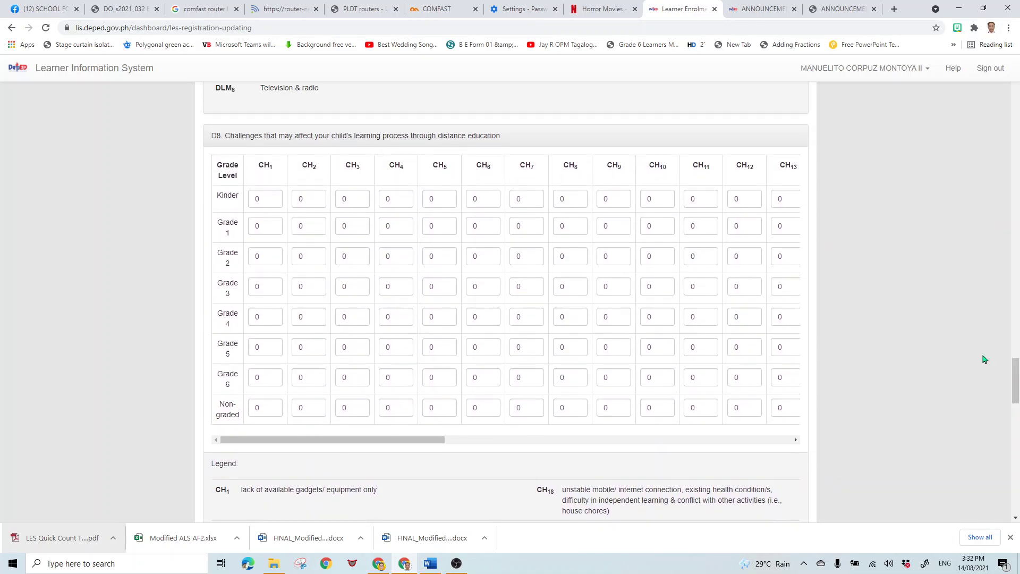
In the D8 challenges table's Kinder row, enter 3 for CH1 and 4 for CH4.
click(272, 203)
key(BackSpace)
text(3)
click(389, 198)
key(BackSpace)
text(4)
Set CH7 to 3 in the D8 table's Kinder row and check the row total after CH33.
click(529, 201)
key(BackSpace)
text(3)
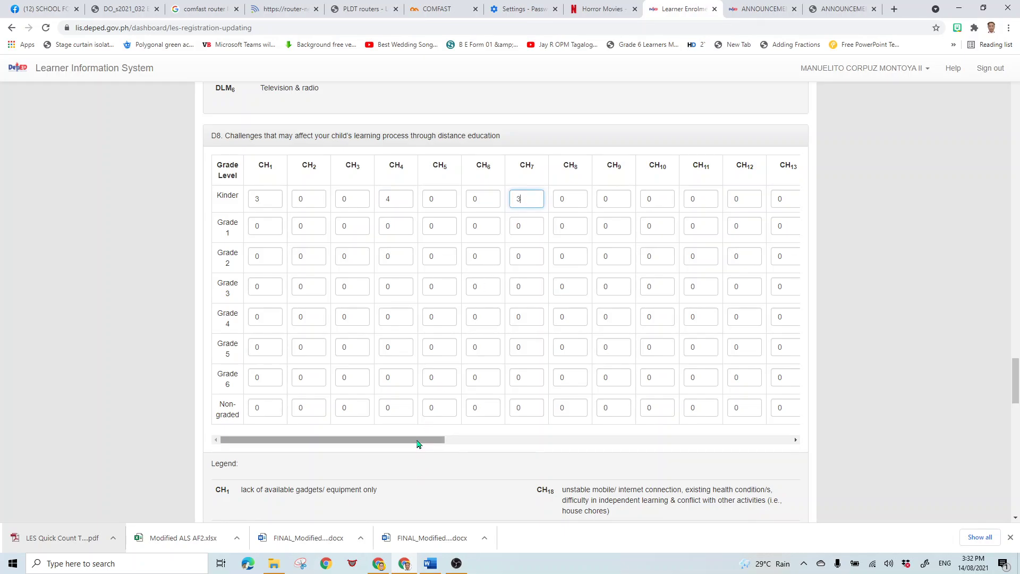
drag(417, 439, 621, 438)
click(621, 437)
click(770, 439)
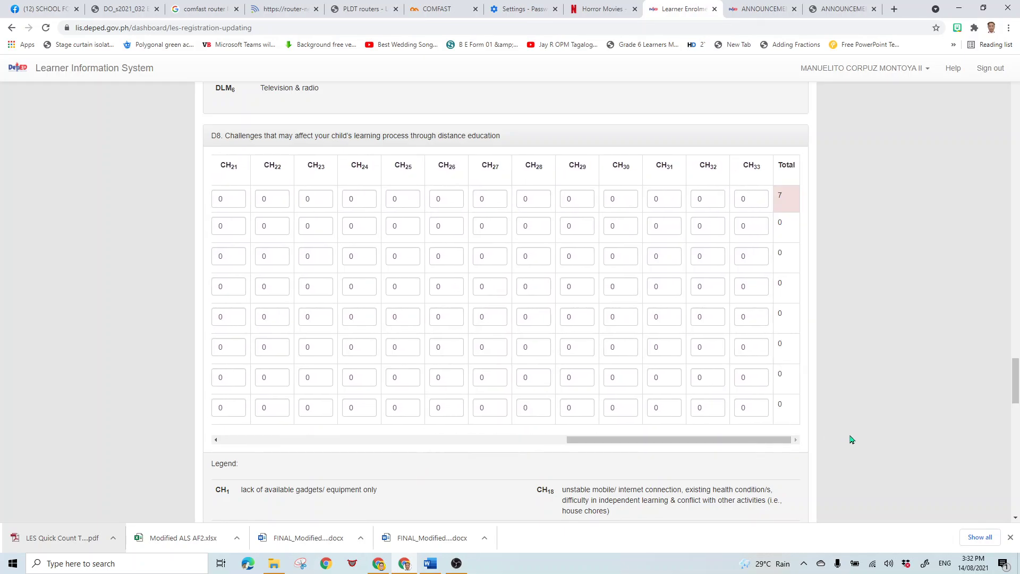
click(615, 197)
In table E on limited face to face classes, fill the Kinder row with 4 for Yes and 2 each for MC1, MC3 and MC5.
drag(1017, 366, 1017, 466)
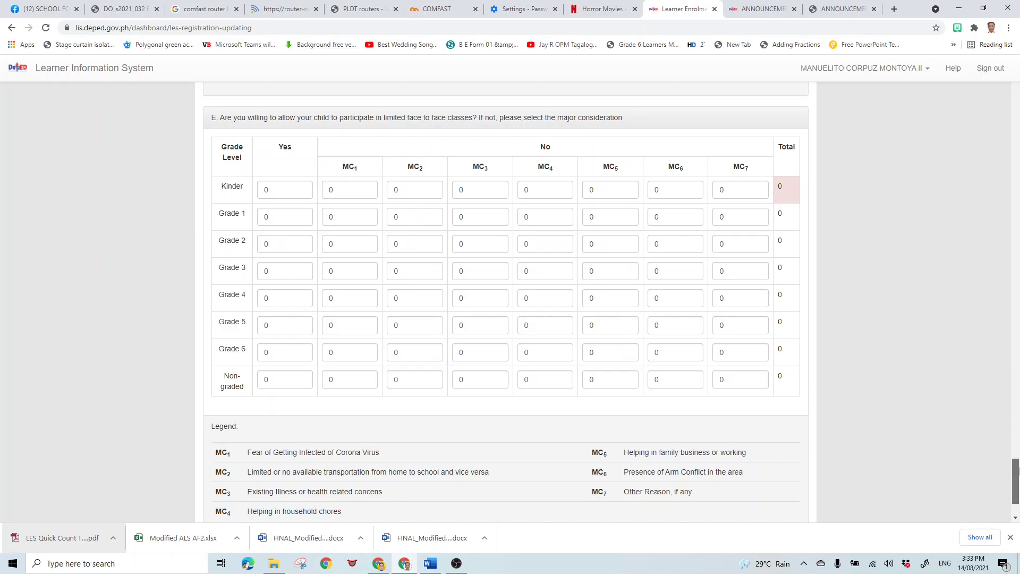
drag(1018, 469, 1018, 474)
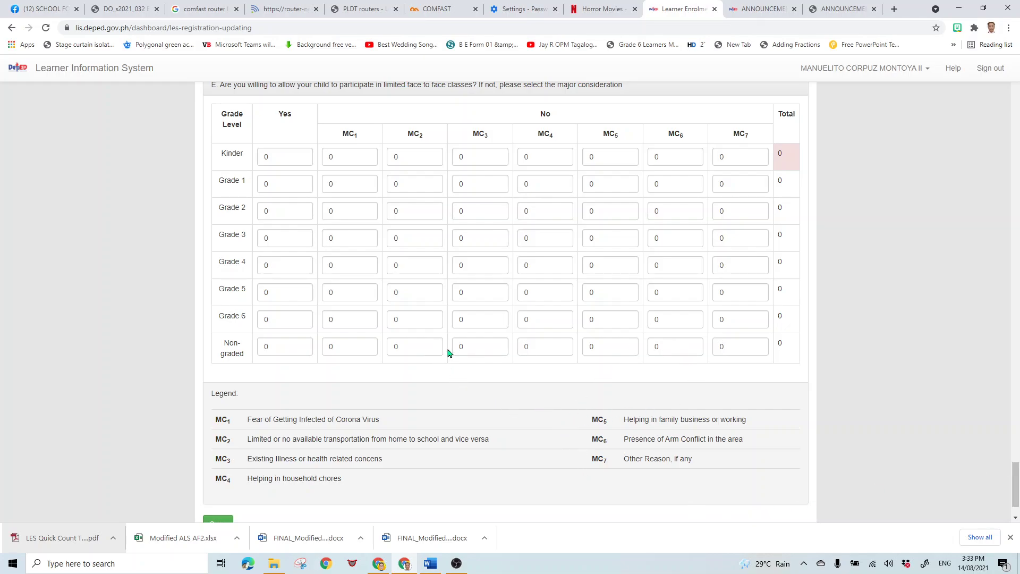
click(279, 159)
text(4)
click(345, 163)
text(2)
click(482, 155)
text(2)
click(619, 155)
text(2)
click(667, 197)
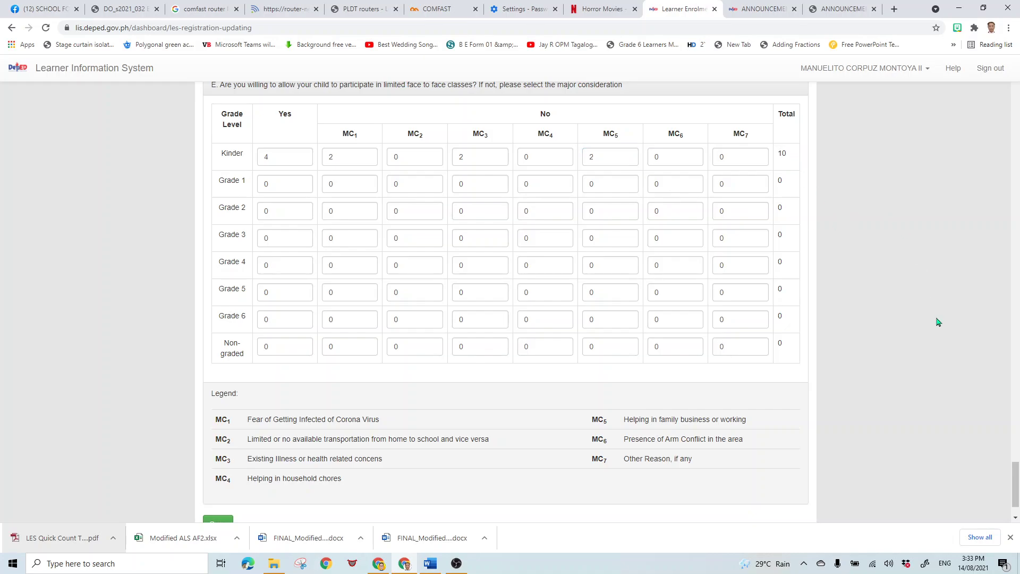
Review the Kinder entries from the C2 educational attainment table down to the end of the survey form.
drag(1016, 491, 1012, 84)
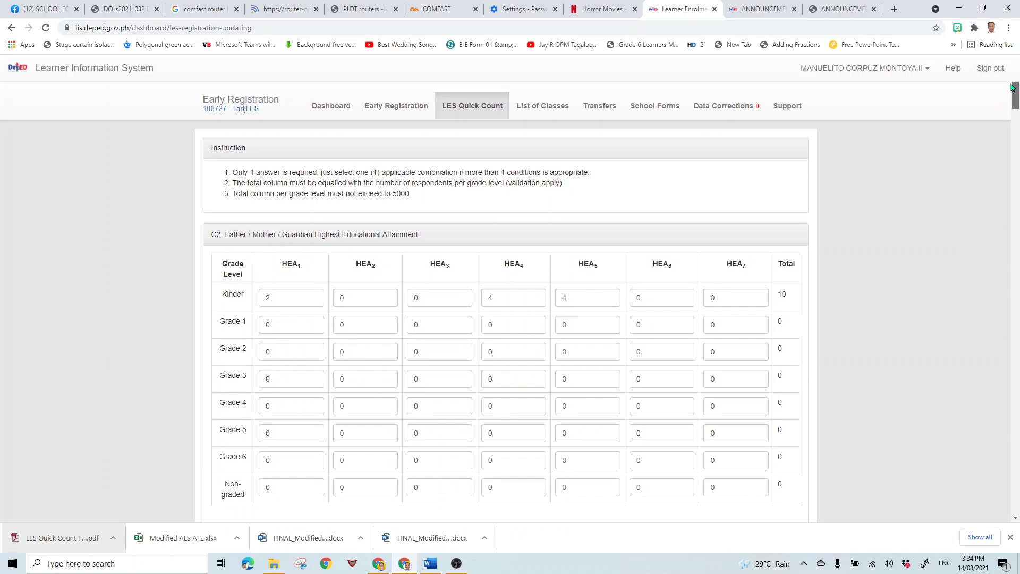
scroll(744, 215, down, 2)
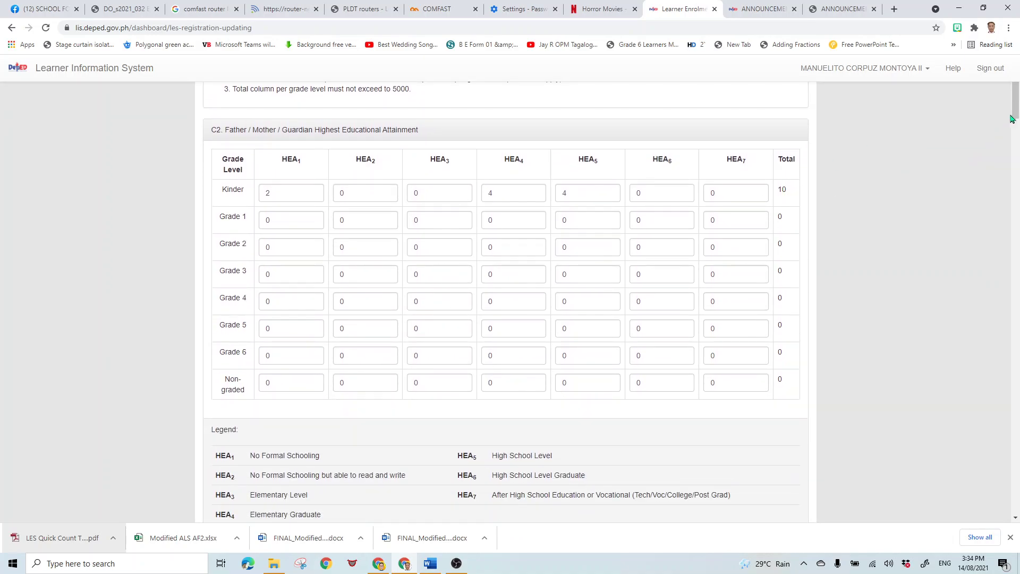
drag(1015, 105, 1018, 513)
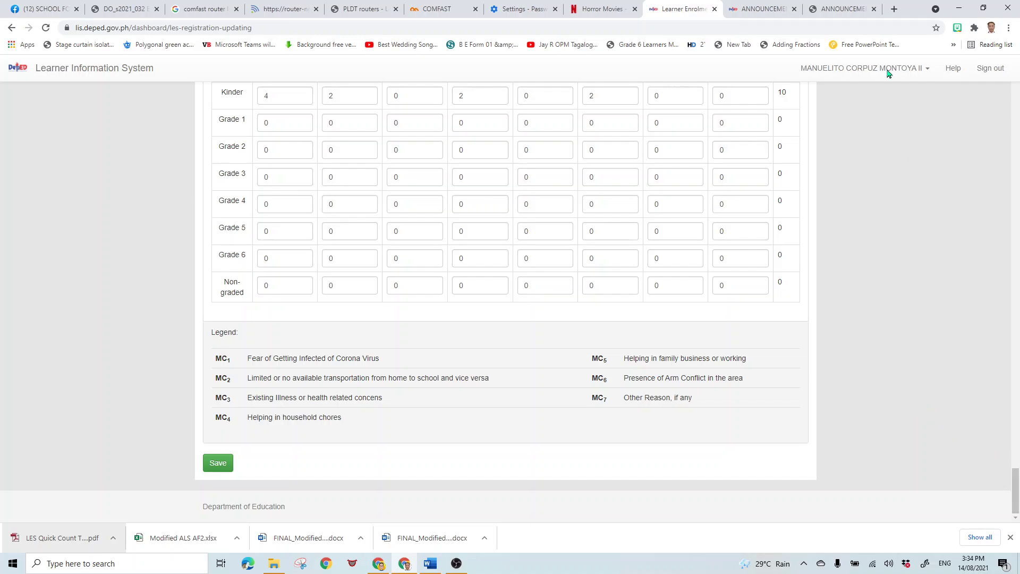
Switch to the LES Quick Count Tutorial Guide PDF and read the reminders on its first page.
click(829, 10)
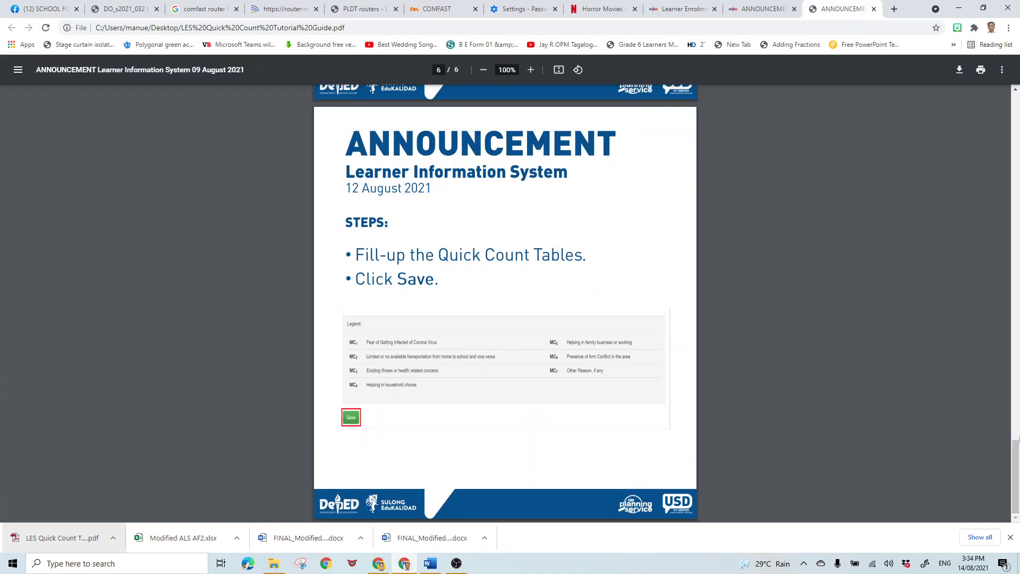
drag(1015, 475, 1015, 78)
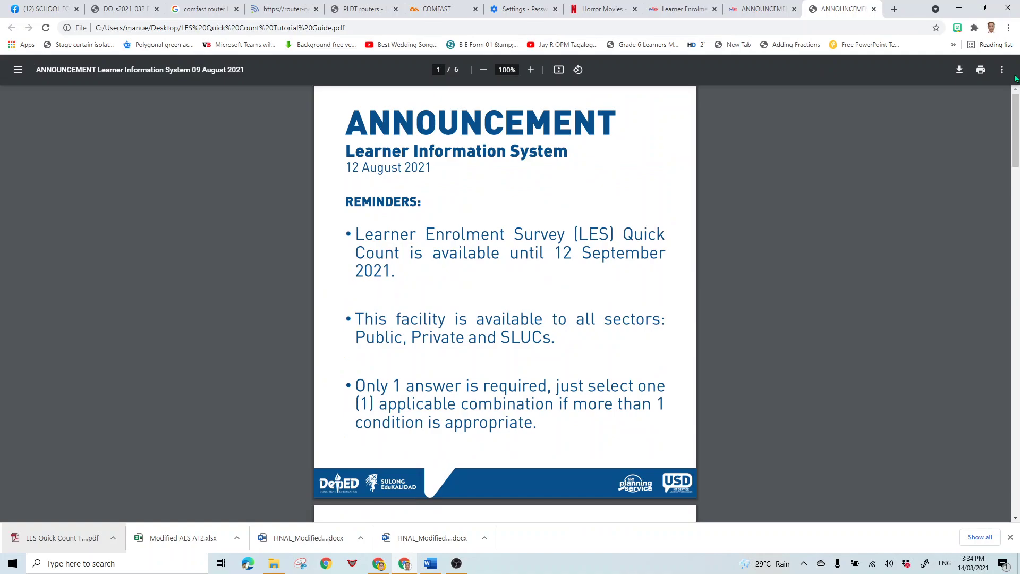